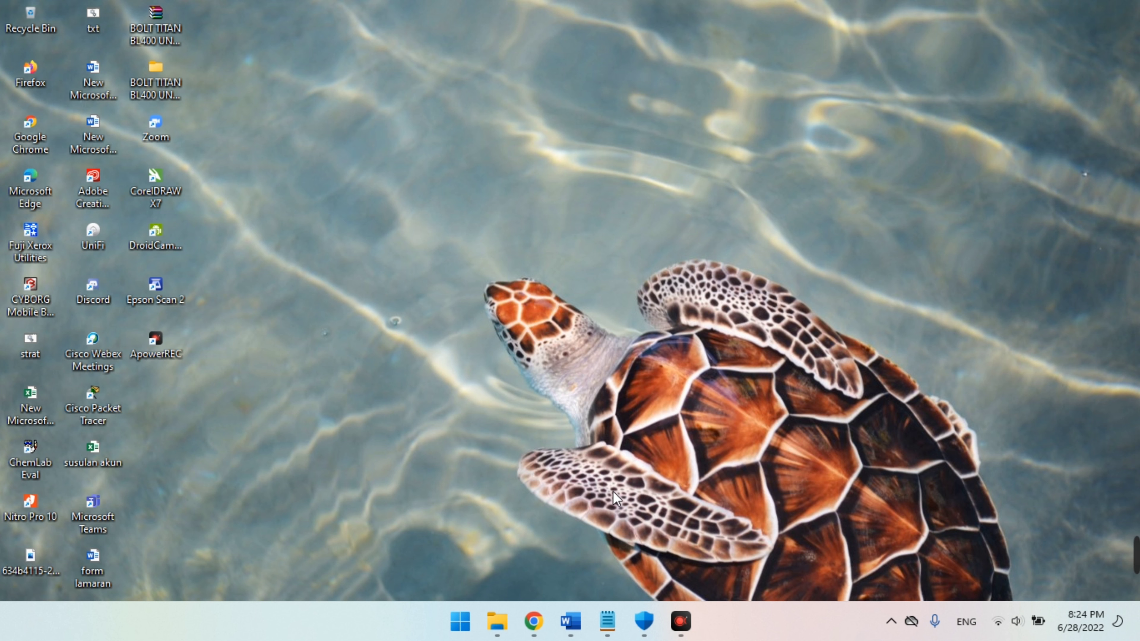
# Step: Launch Microsoft Word from the pinned apps in the Windows Start menu
pyautogui.click(333, 491)
pyautogui.click(459, 619)
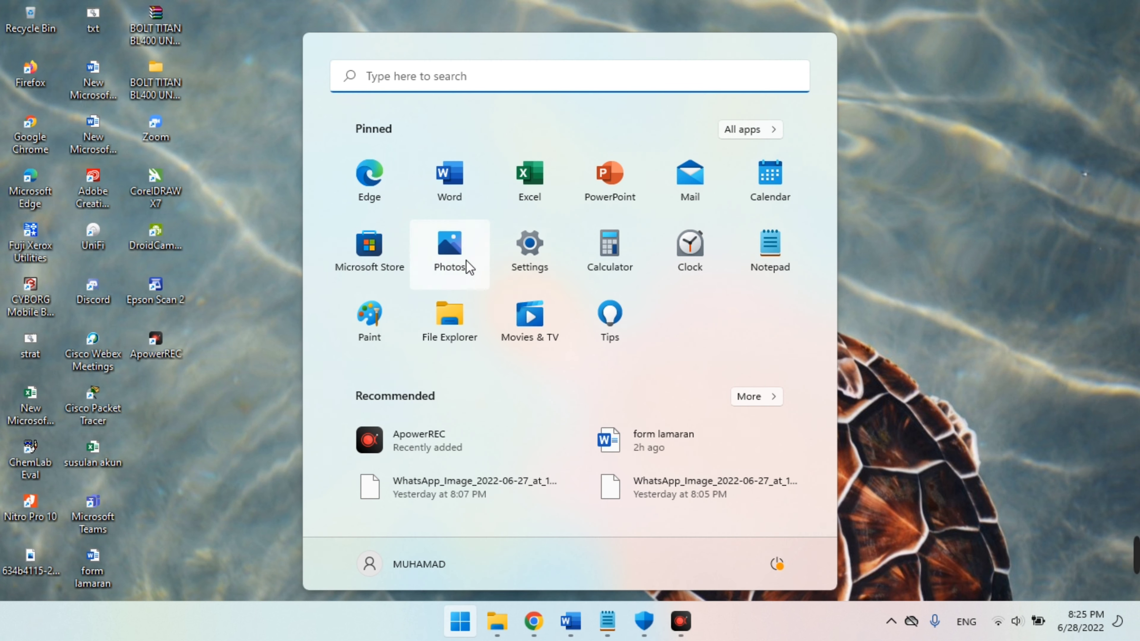
pyautogui.click(453, 197)
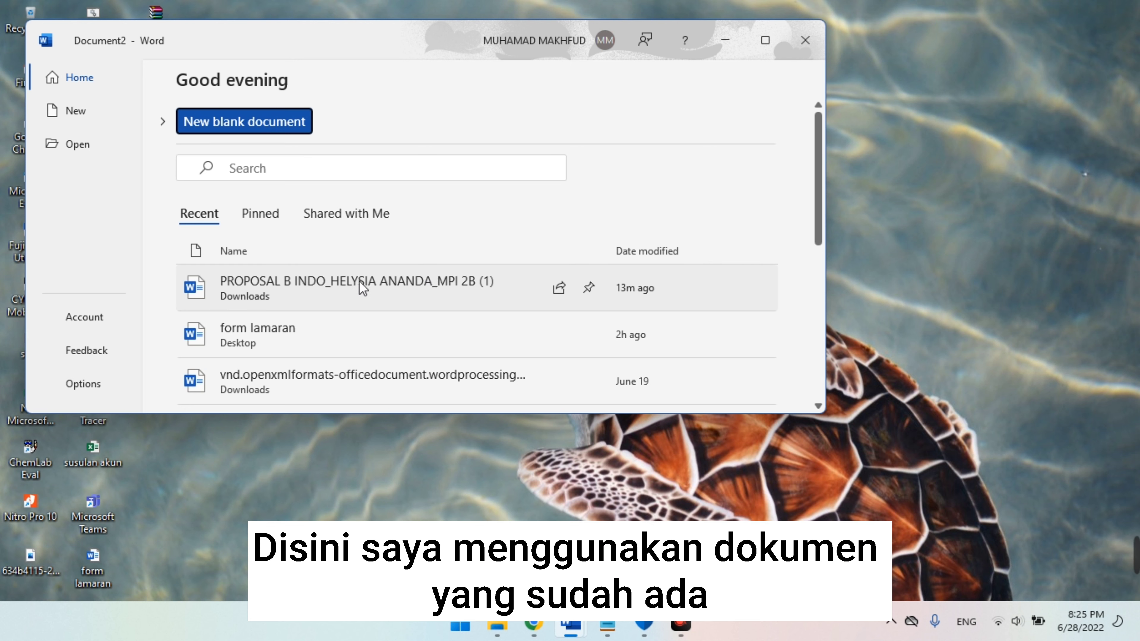
# Step: Bring the PROPOSAL document forward and view spelling suggestions for 'pengetahuan' and 'kebiasaan'
pyautogui.moveTo(570, 621)
pyautogui.click(534, 534)
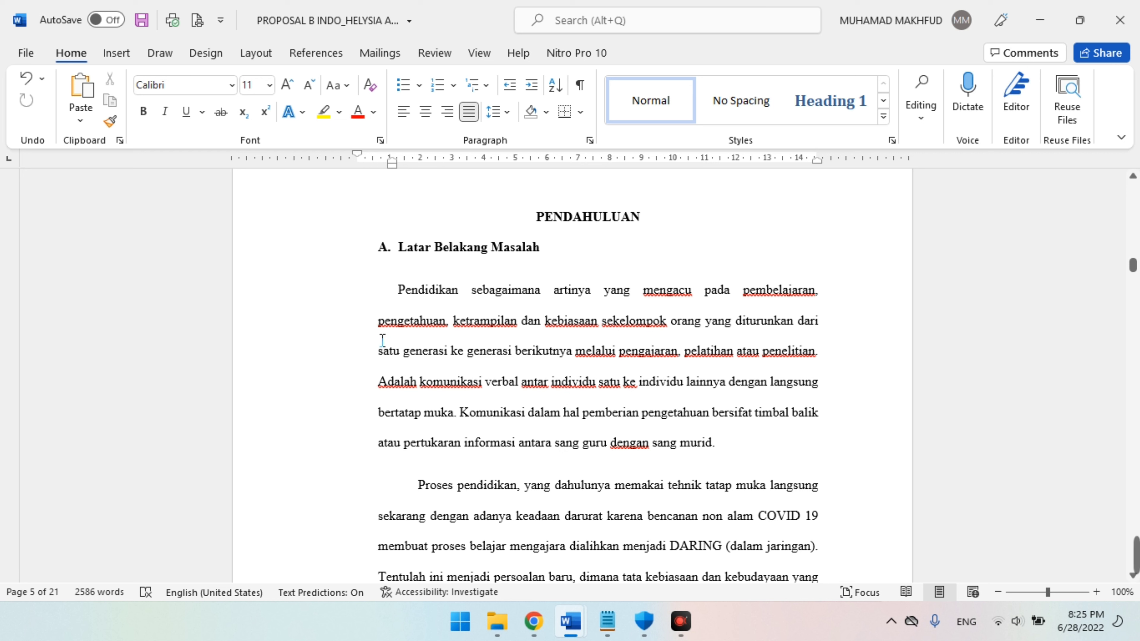
pyautogui.rightClick(406, 319)
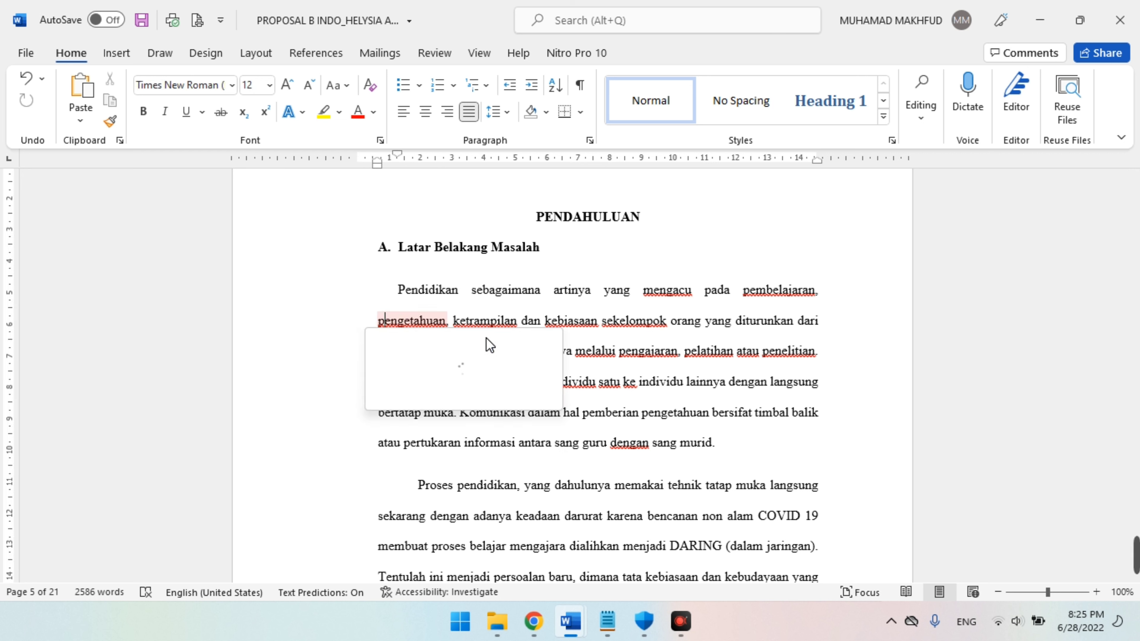
pyautogui.rightClick(568, 322)
pyautogui.click(377, 289)
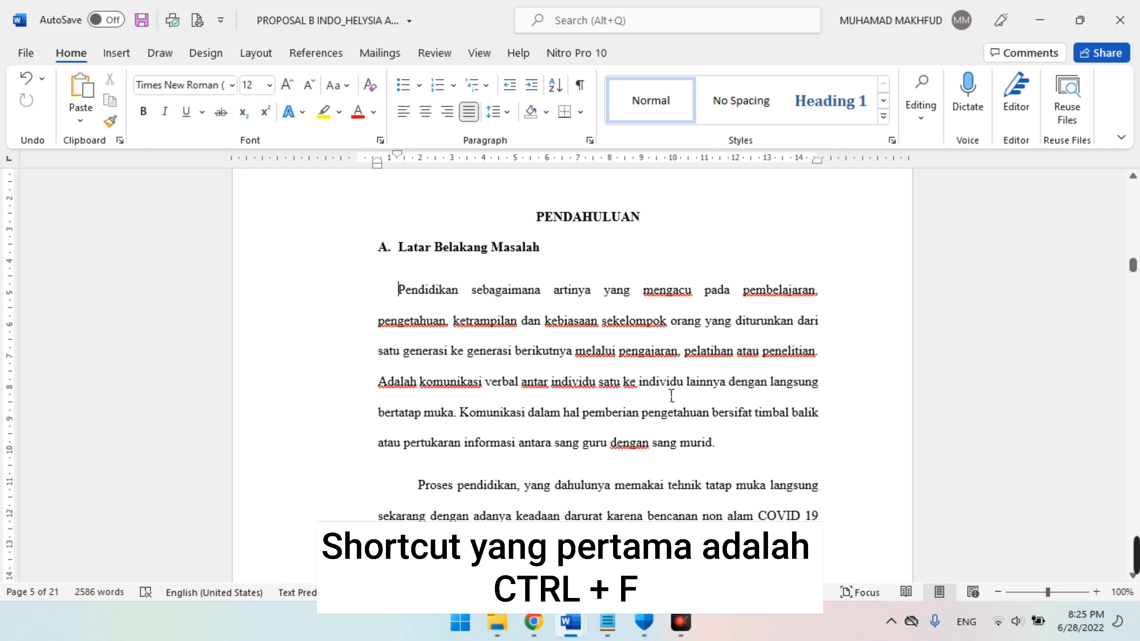
pyautogui.hotkey('ctrl', 'f')
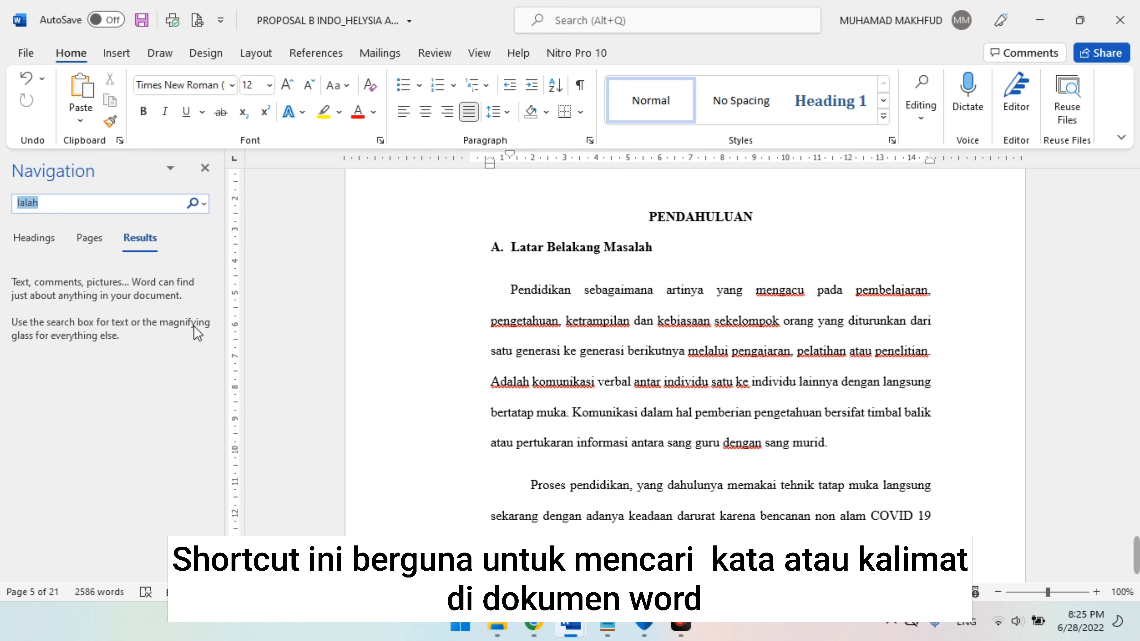
pyautogui.press('Return')
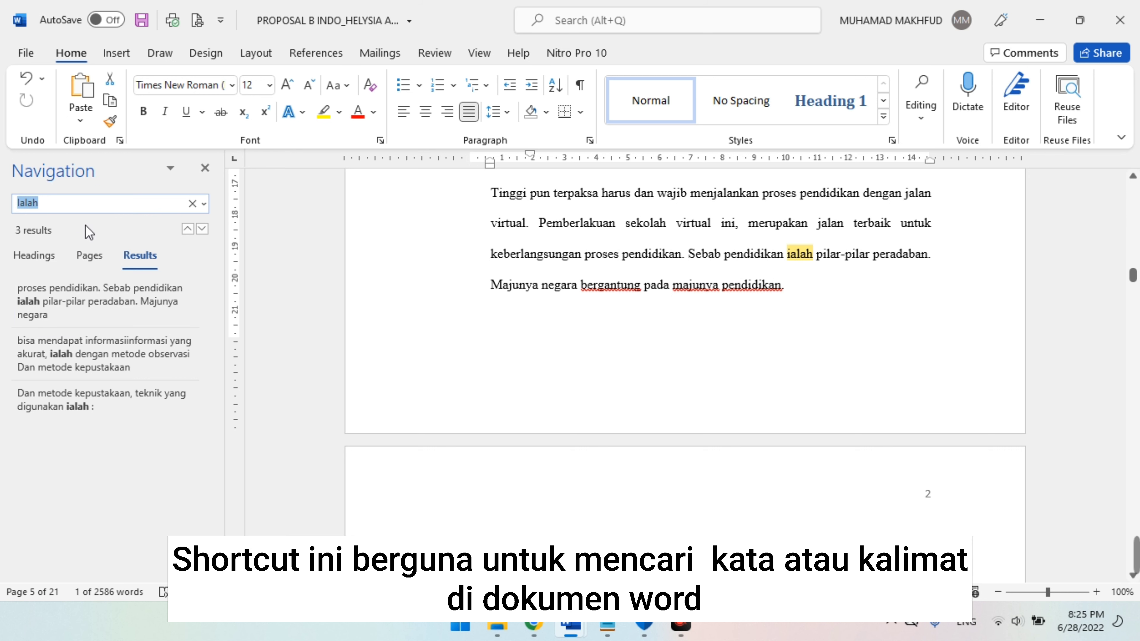
pyautogui.write('pendidik')
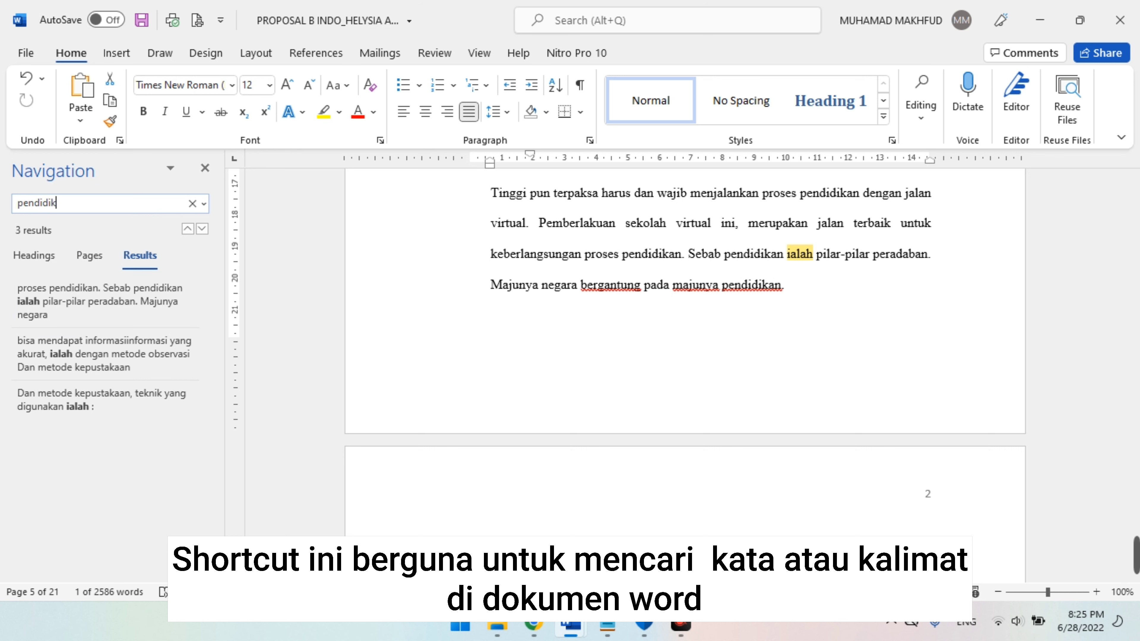
pyautogui.write('an')
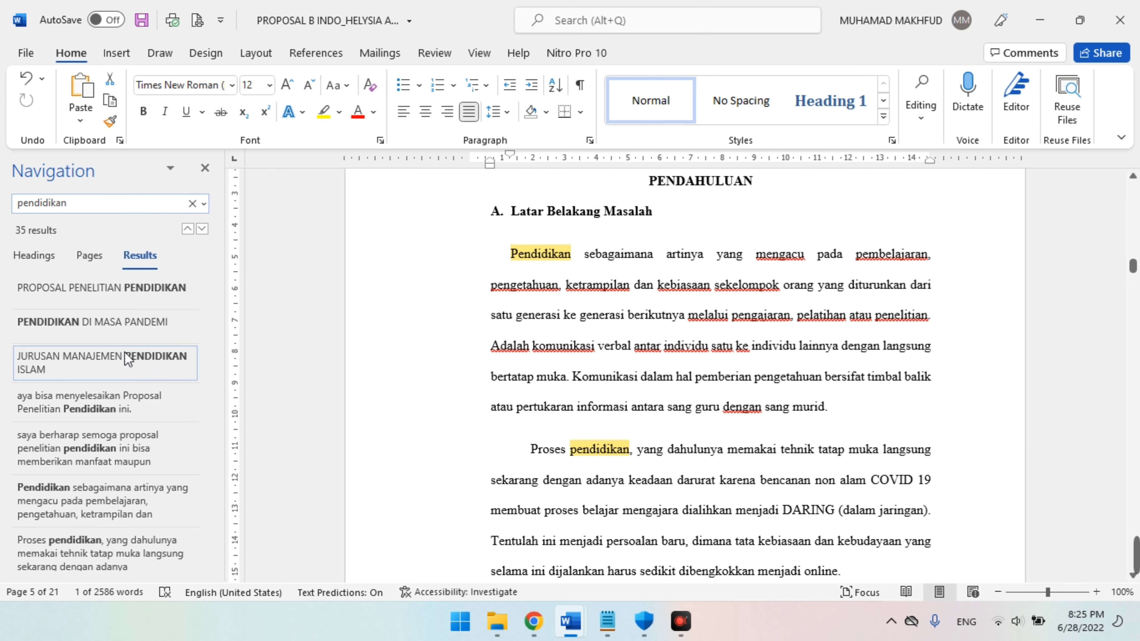
pyautogui.scroll(-5, 128, 359)
pyautogui.scroll(-5, 148, 351)
pyautogui.scroll(-5, 157, 368)
pyautogui.scroll(-5, 158, 377)
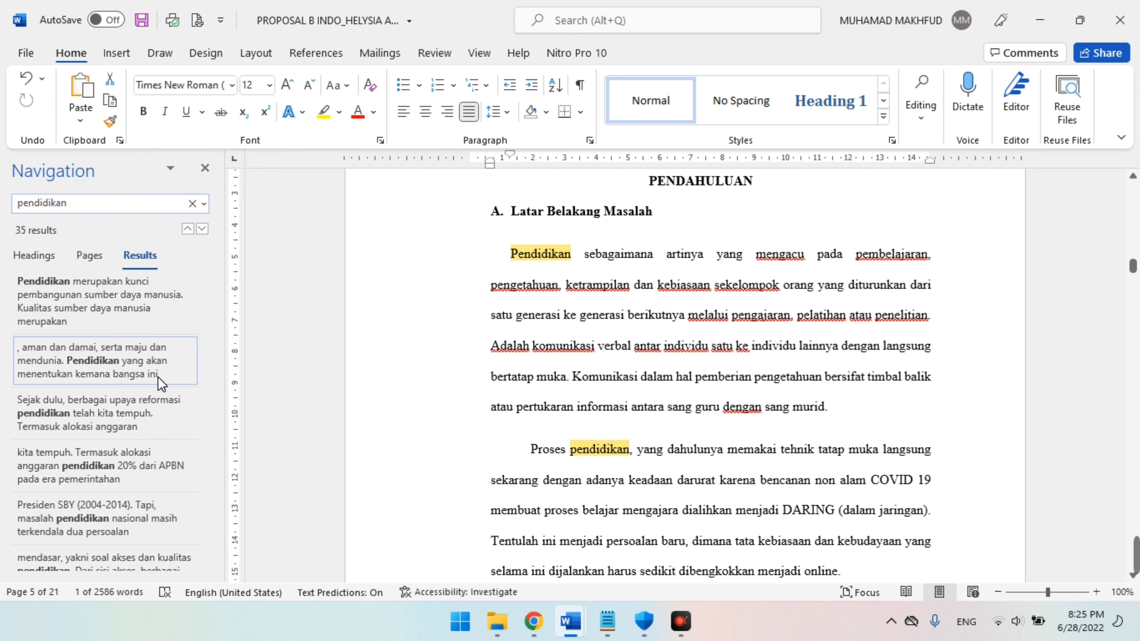
pyautogui.click(157, 376)
pyautogui.scroll(3, 143, 355)
pyautogui.click(143, 355)
pyautogui.click(142, 315)
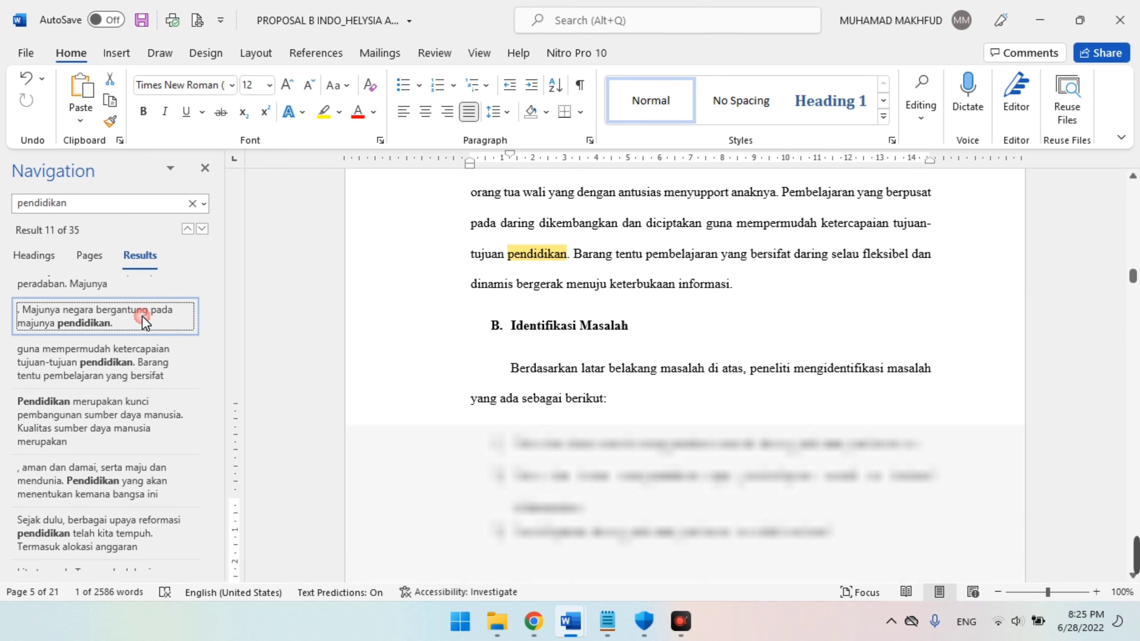
pyautogui.click(112, 299)
pyautogui.scroll(5, 110, 331)
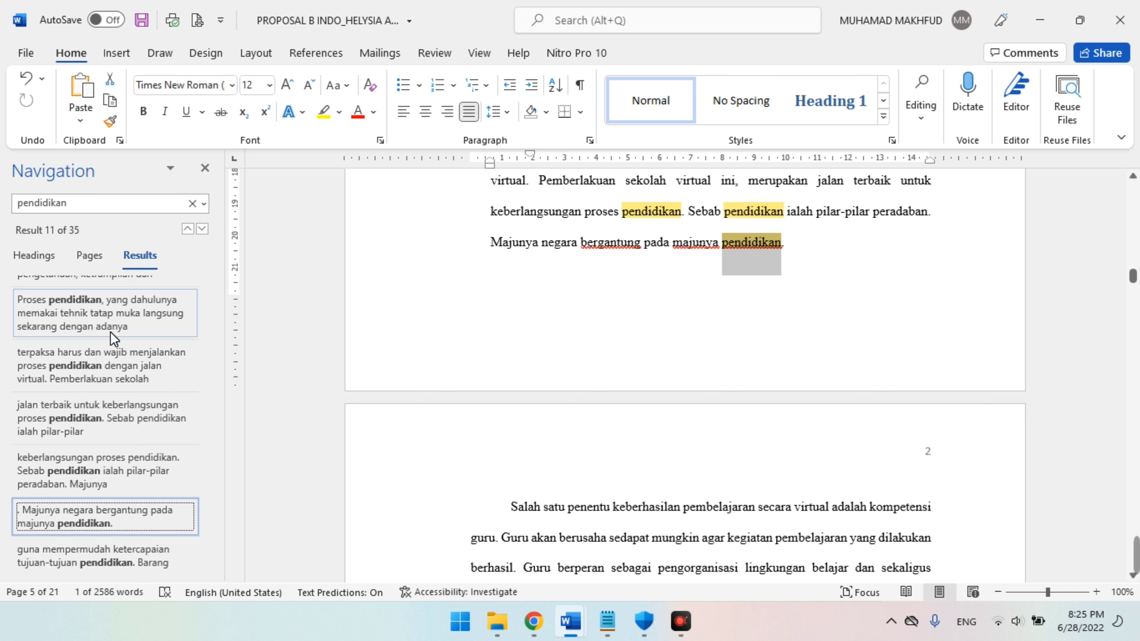
pyautogui.scroll(5, 110, 330)
pyautogui.scroll(5, 109, 313)
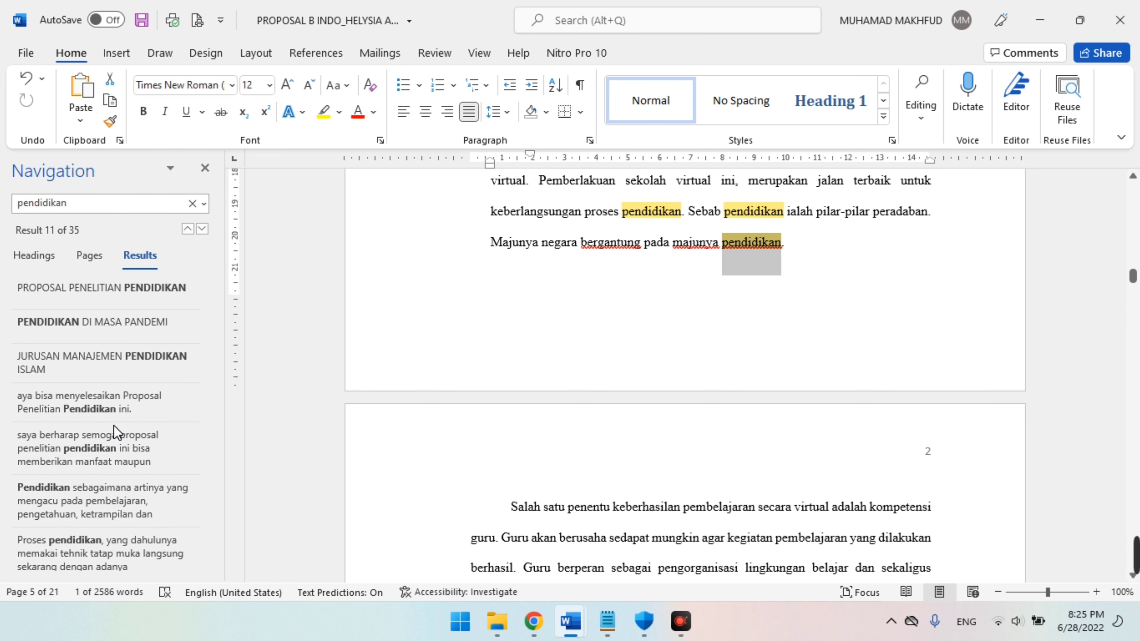
pyautogui.click(127, 400)
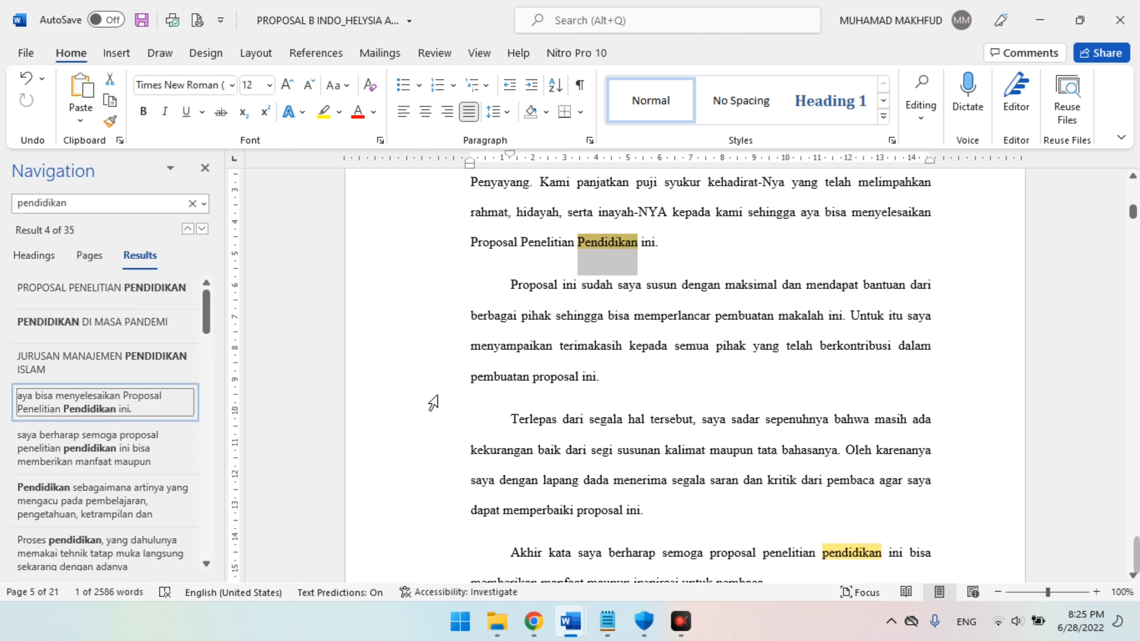
pyautogui.scroll(1, 404, 382)
pyautogui.scroll(2, 510, 331)
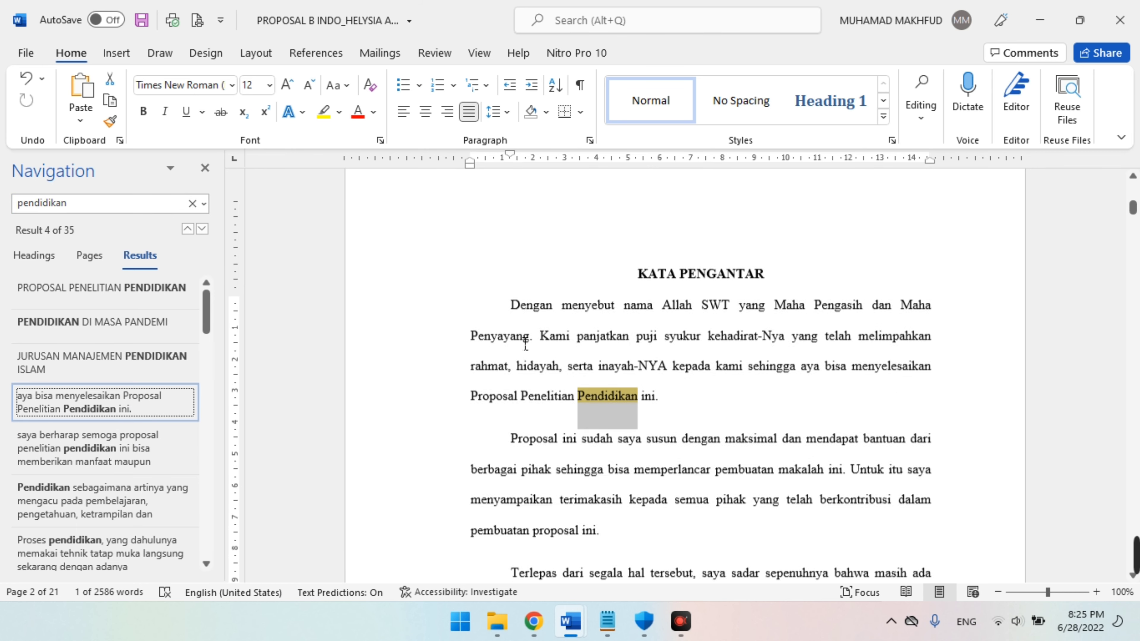
pyautogui.scroll(-6, 475, 393)
pyautogui.click(141, 431)
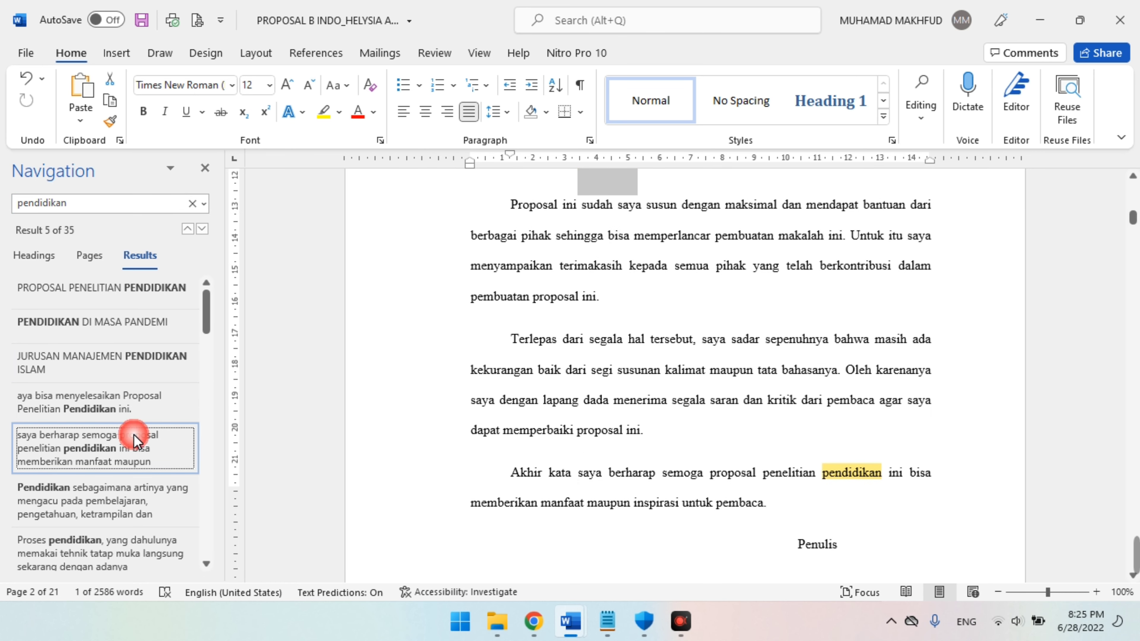
pyautogui.click(146, 493)
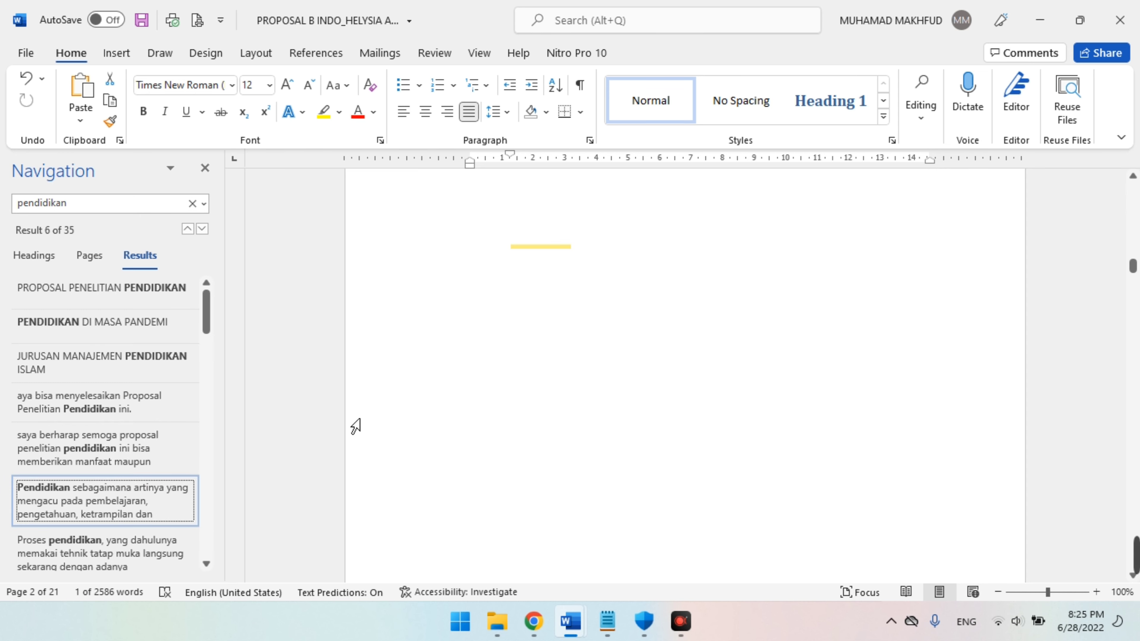
pyautogui.scroll(-2, 613, 389)
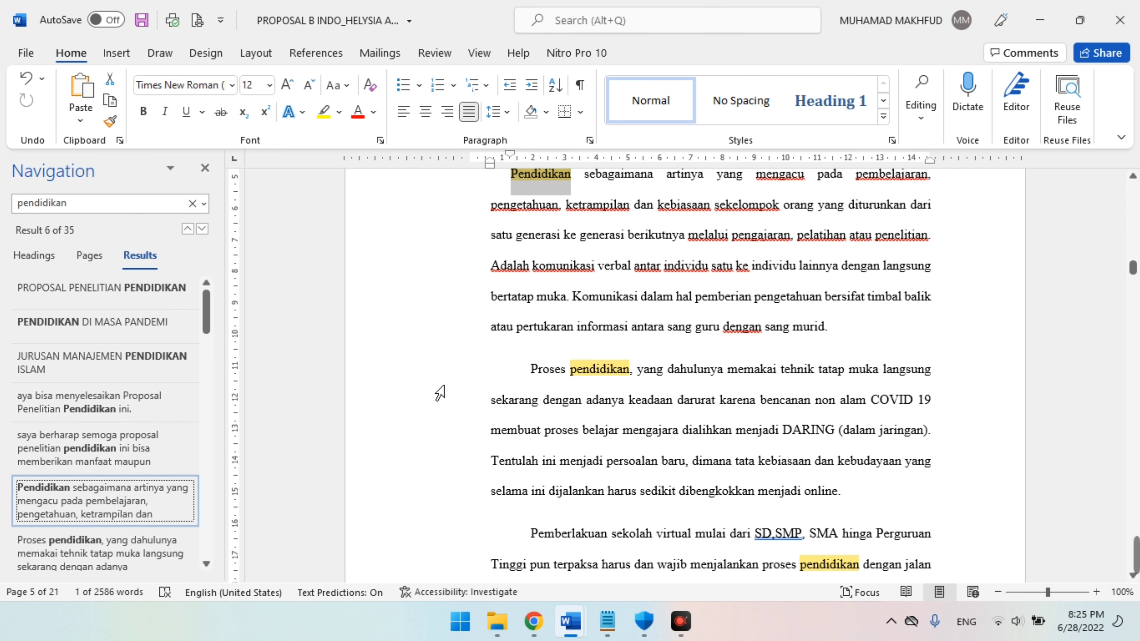
# Step: Close the search pane and select 'Adalah' at the start of the paragraph's fourth line
pyautogui.click(204, 168)
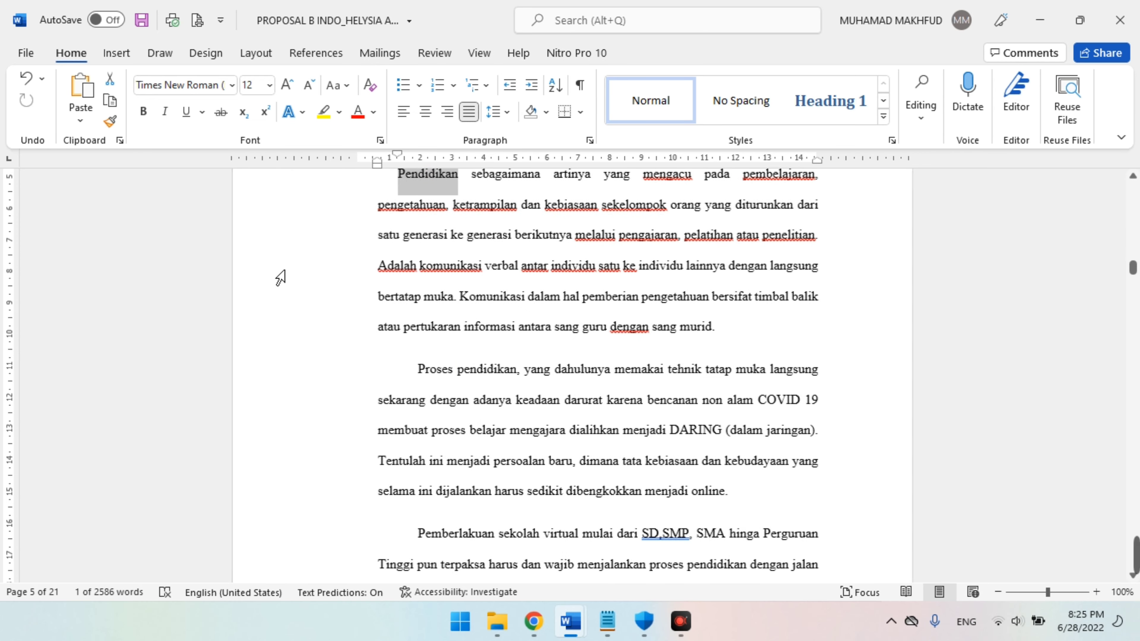
pyautogui.click(365, 306)
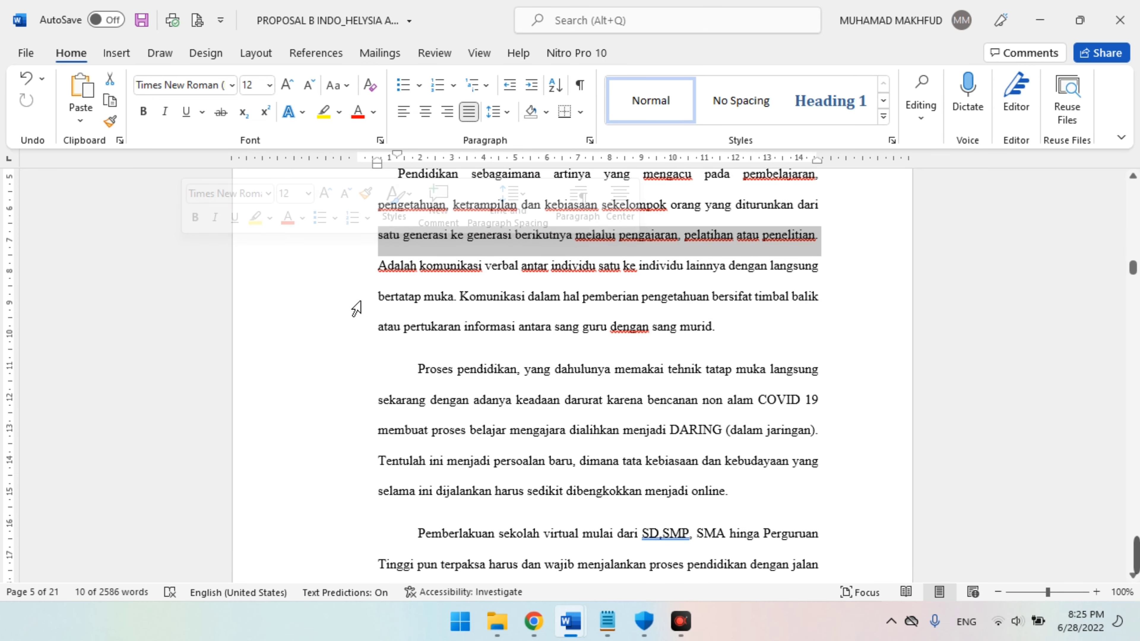
pyautogui.click(407, 310)
pyautogui.scroll(3, 471, 344)
pyautogui.scroll(-2, 449, 350)
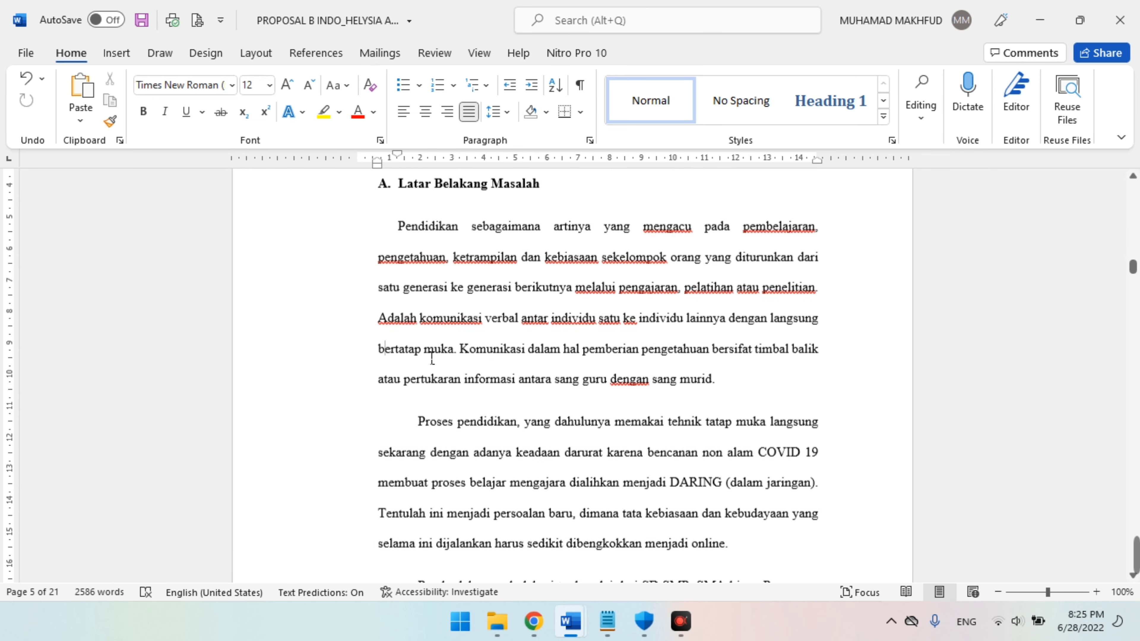
pyautogui.moveTo(422, 314); pyautogui.dragTo(377, 310)
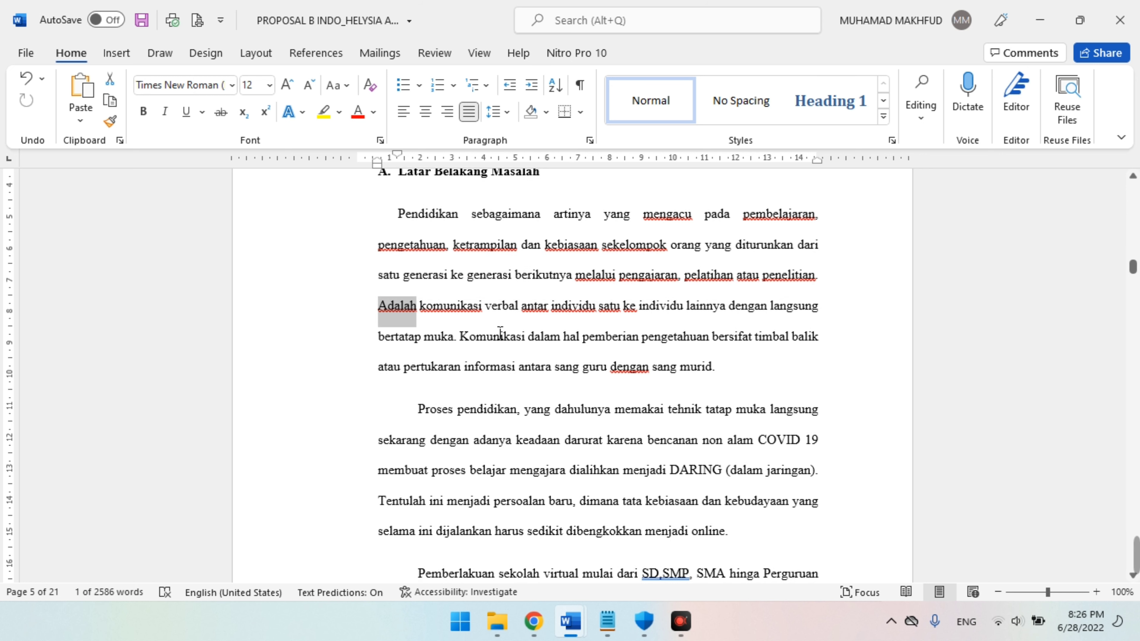
# Step: Replace the selected 'Adalah' with 'ialah' in Find and Replace (Ctrl+H)
pyautogui.hotkey('ctrl', 'h')
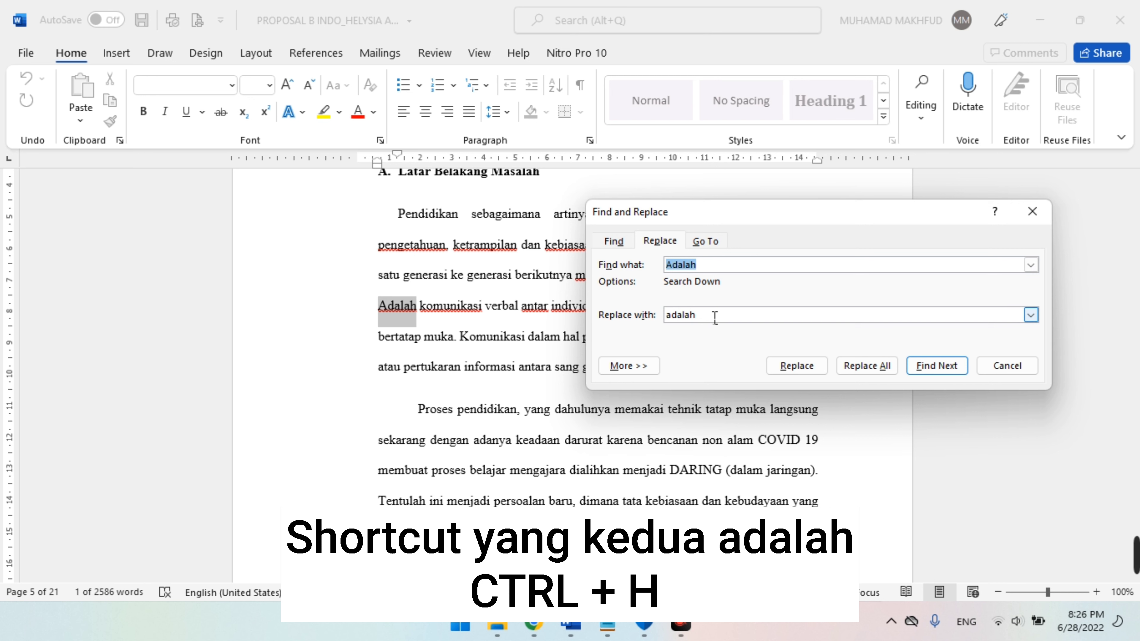
pyautogui.click(617, 309)
pyautogui.write('la')
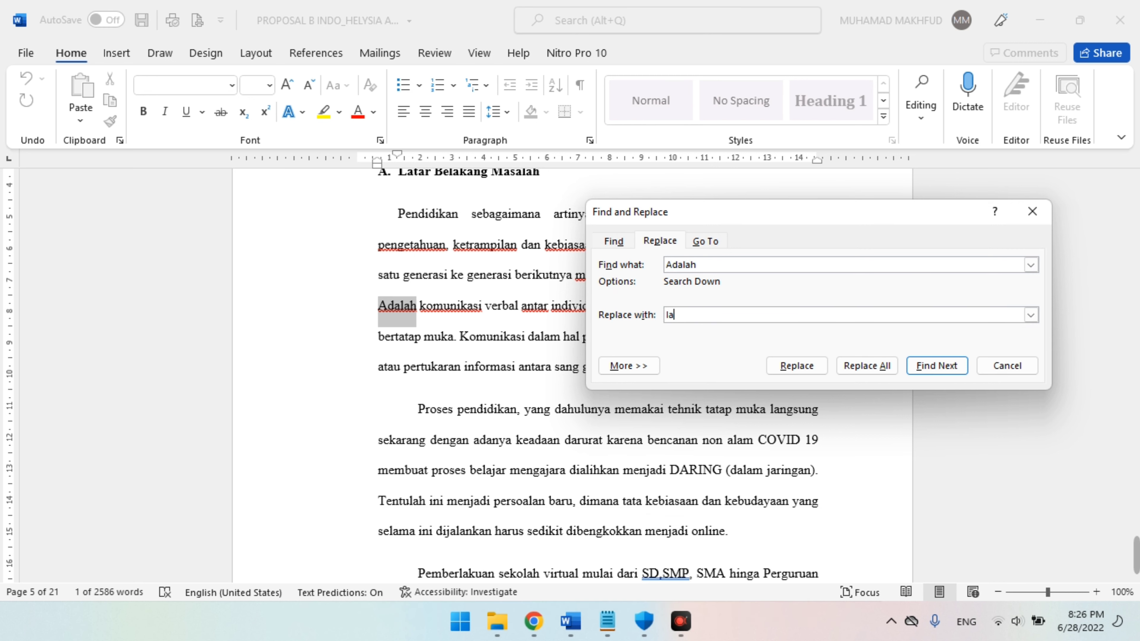
pyautogui.write('lah')
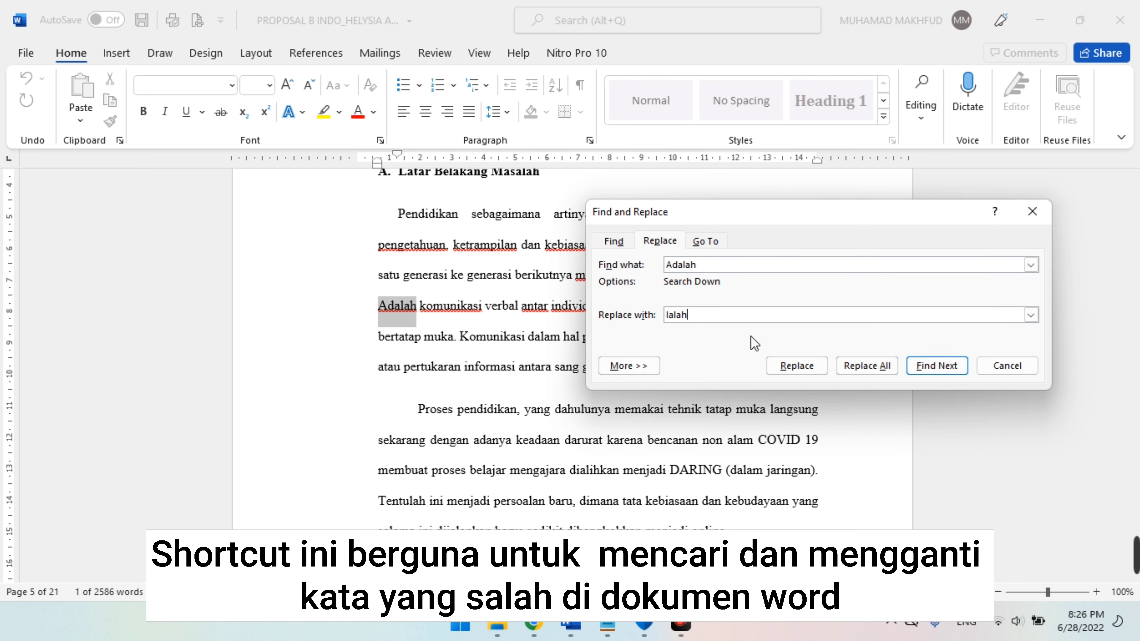
pyautogui.press('Home')
pyautogui.press('Delete')
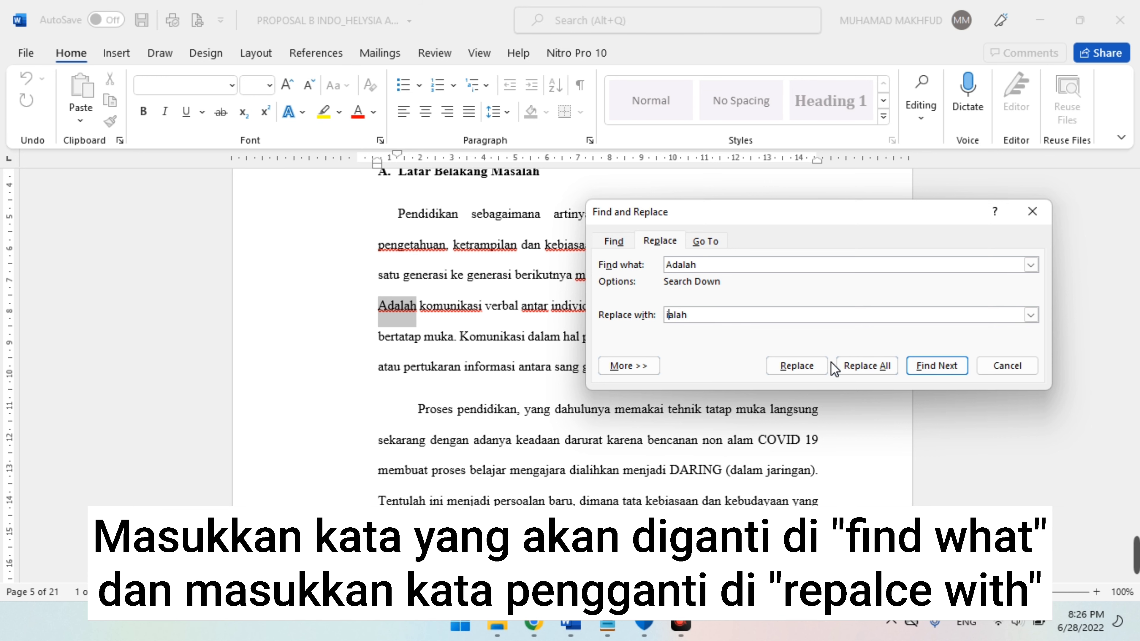
pyautogui.click(796, 365)
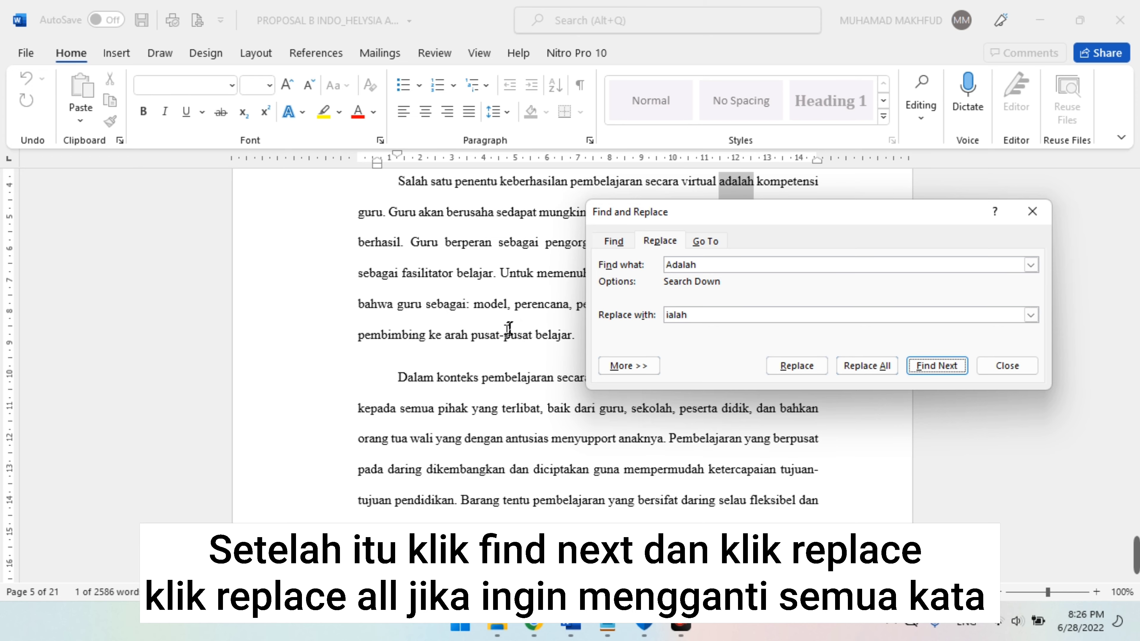
# Step: Check the replaced word reads 'Ialah', find the next 'adalah', and close the dialog
pyautogui.scroll(2, 523, 333)
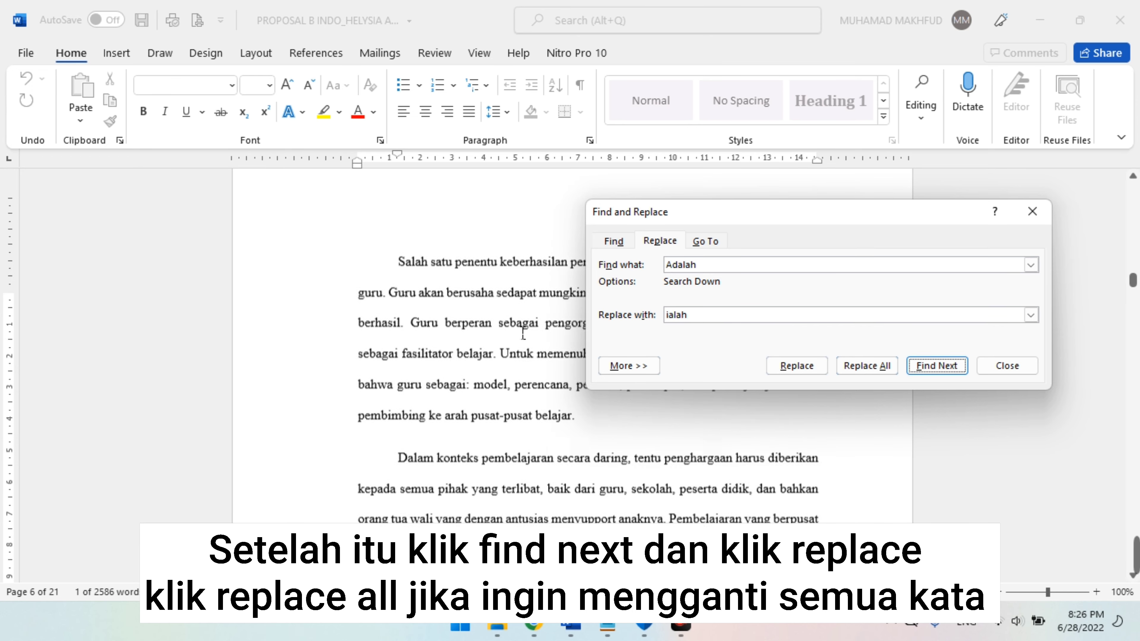
pyautogui.scroll(4, 523, 333)
pyautogui.scroll(3, 514, 330)
pyautogui.scroll(3, 499, 331)
pyautogui.scroll(3, 420, 311)
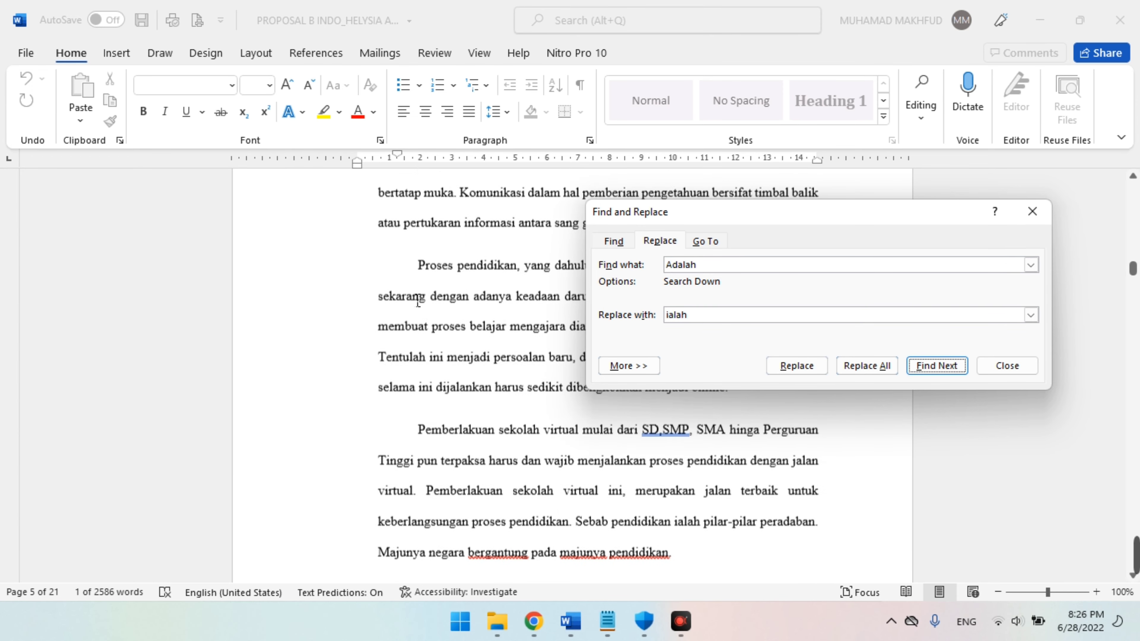
pyautogui.scroll(1, 418, 301)
pyautogui.scroll(1, 417, 301)
pyautogui.scroll(2, 415, 342)
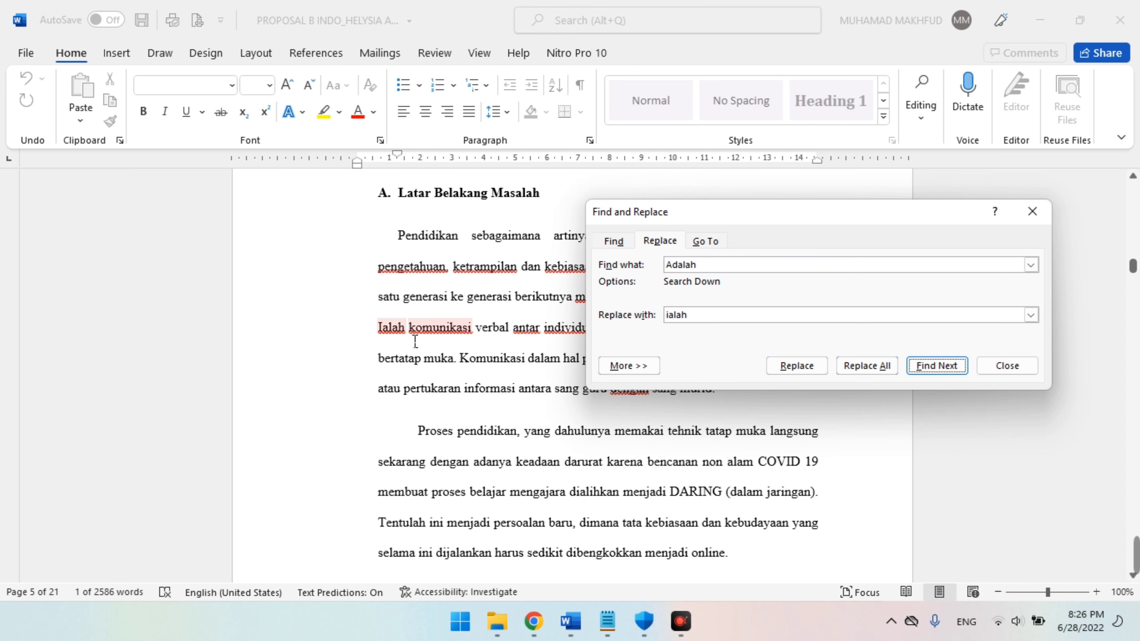
pyautogui.click(415, 342)
pyautogui.doubleClick(394, 340)
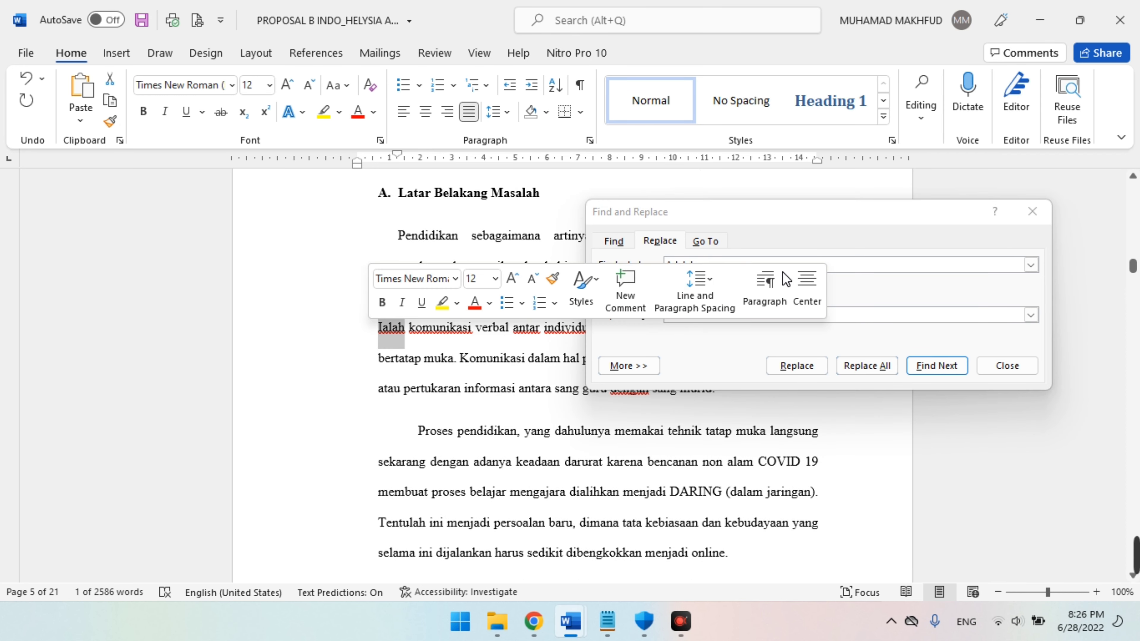
pyautogui.click(861, 330)
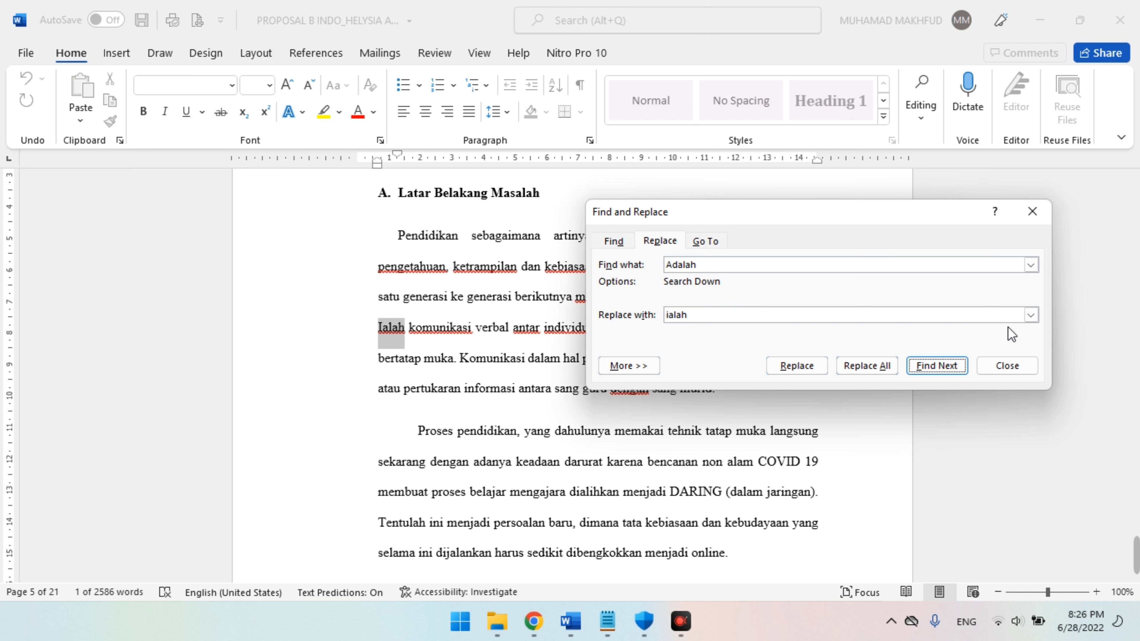
pyautogui.click(938, 367)
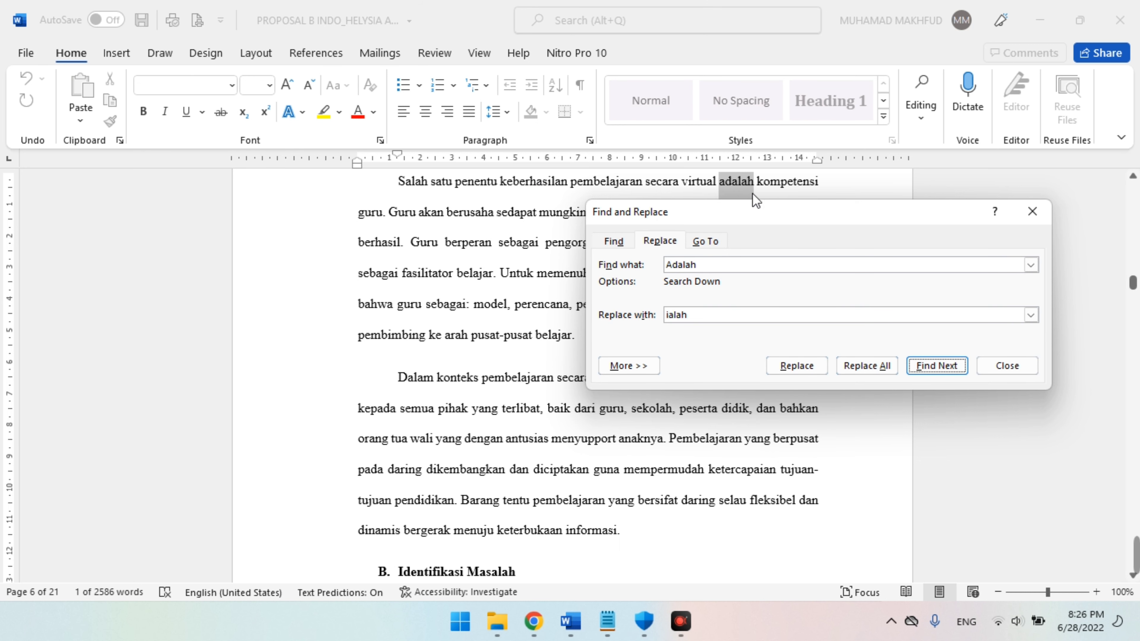
pyautogui.click(1006, 365)
pyautogui.scroll(15, 583, 359)
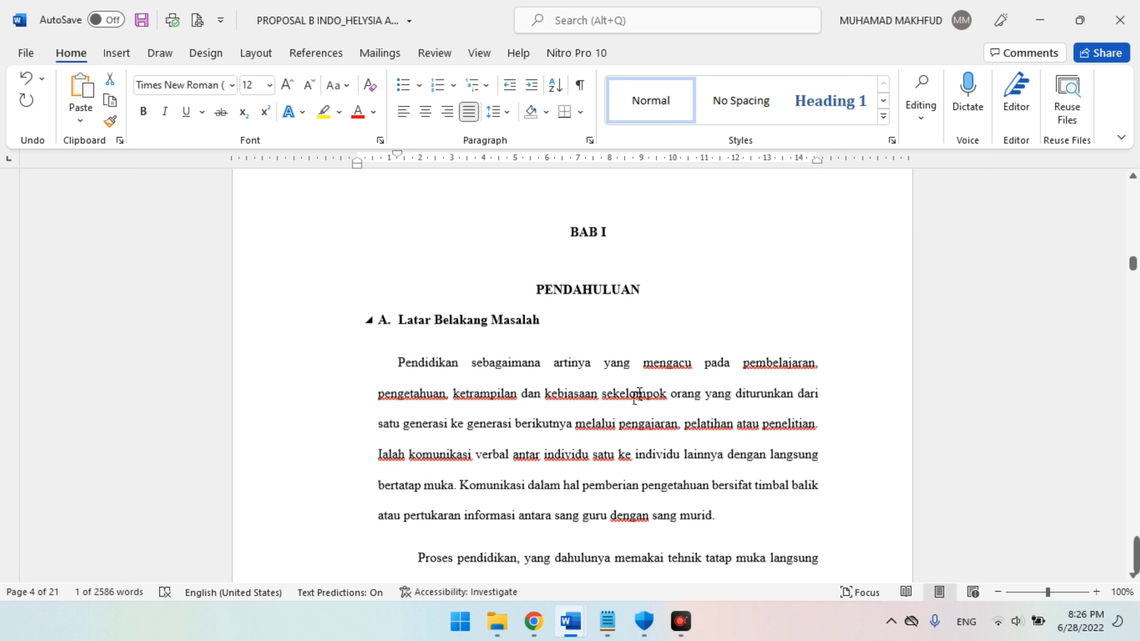
pyautogui.scroll(-2, 583, 360)
pyautogui.click(409, 367)
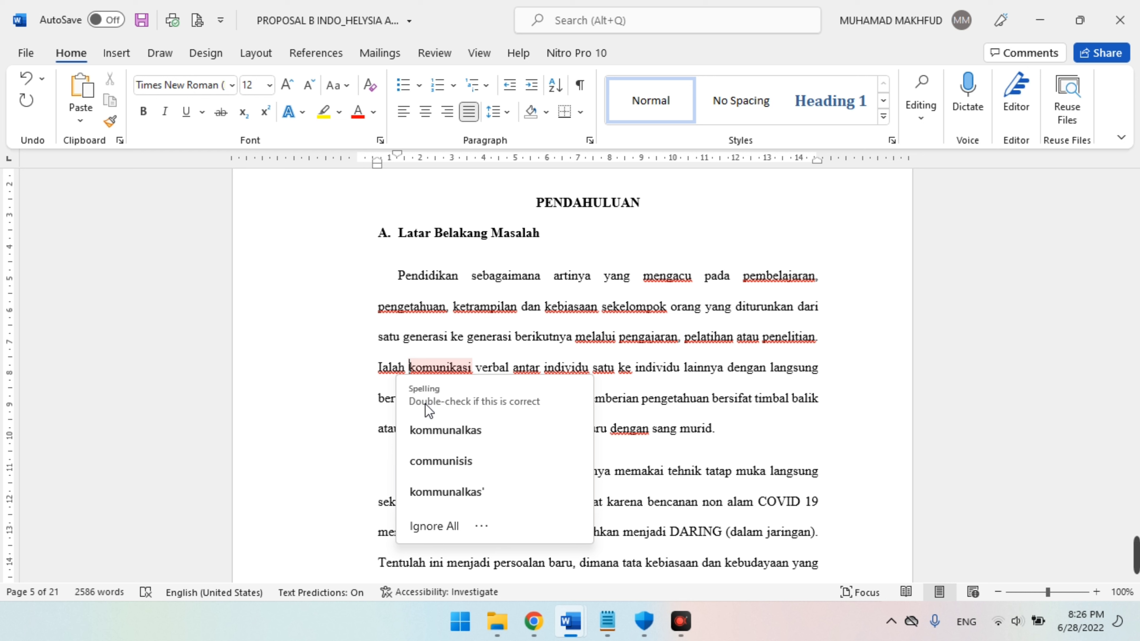
pyautogui.click(466, 308)
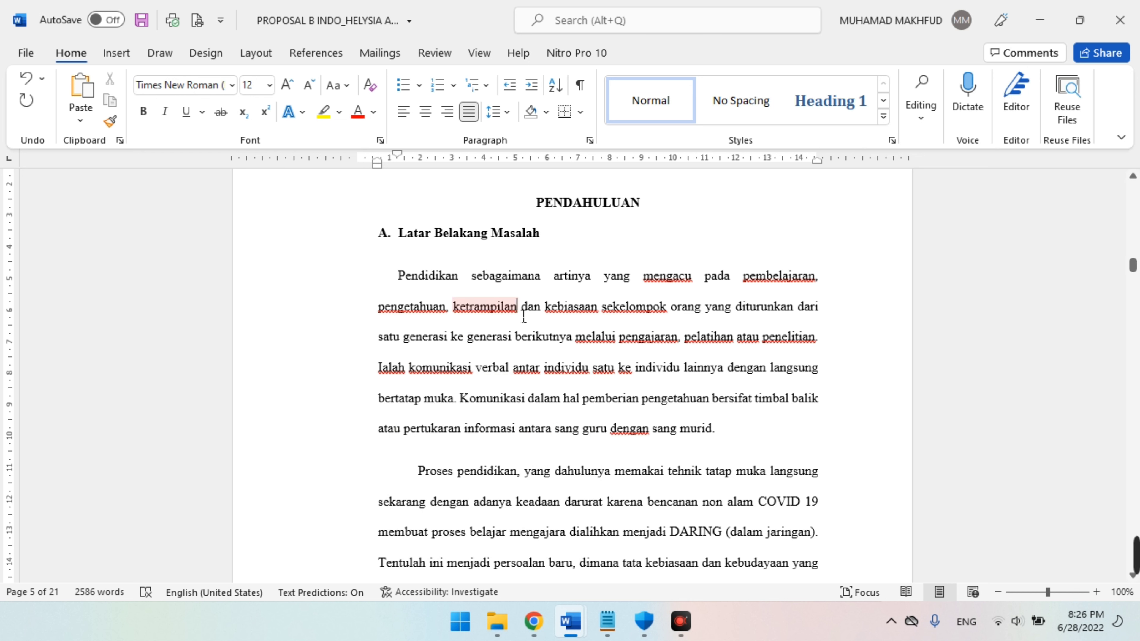
pyautogui.press('Delete')
pyautogui.press('Delete')
pyautogui.press('Delete')
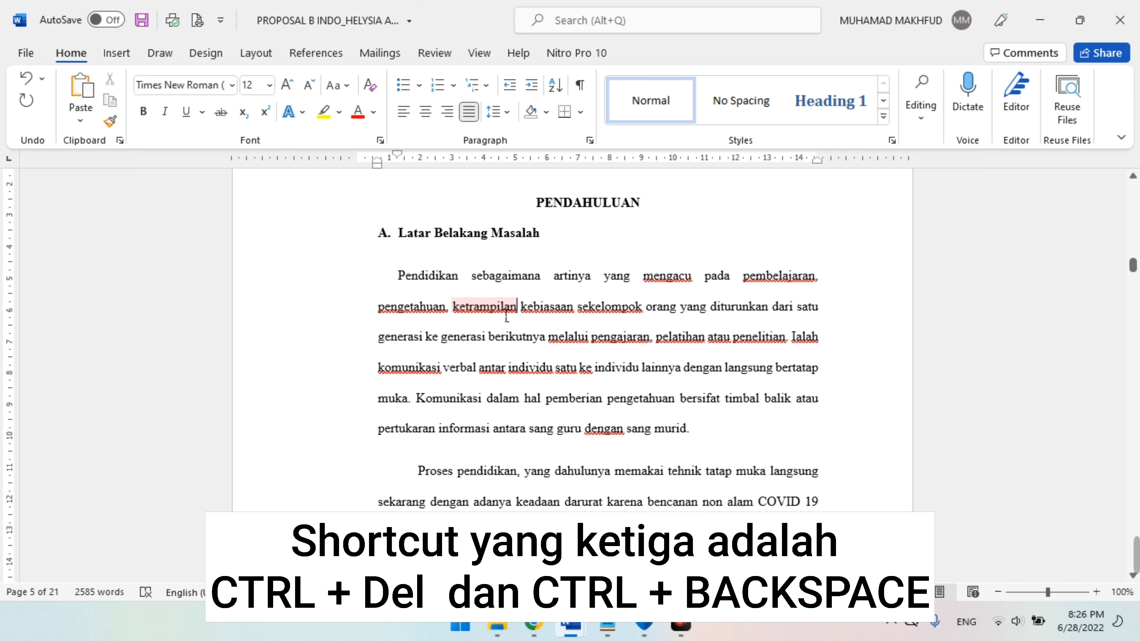
pyautogui.hotkey('ctrl', 'Delete')
pyautogui.hotkey('ctrl', 'Delete')
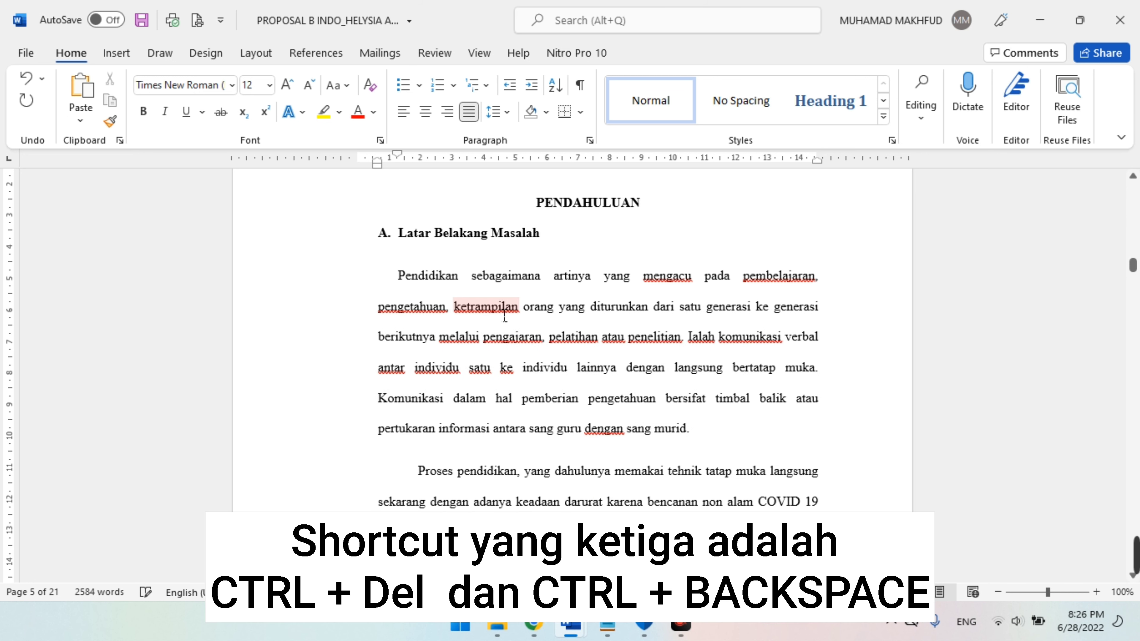
pyautogui.hotkey('ctrl', 'BackSpace')
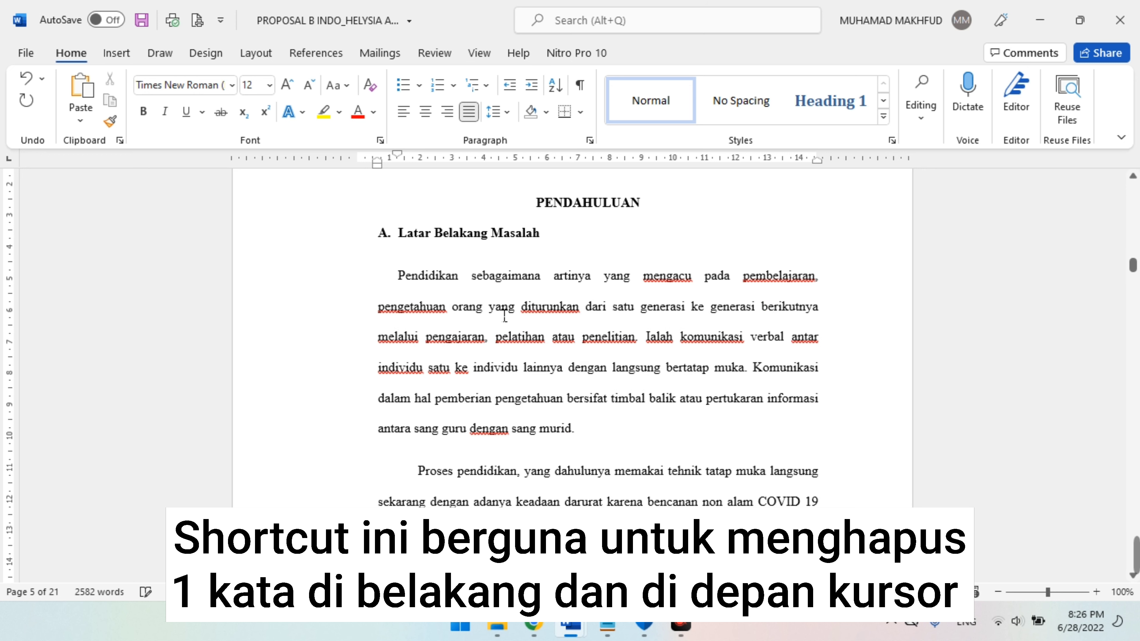
pyautogui.hotkey('ctrl', 'BackSpace')
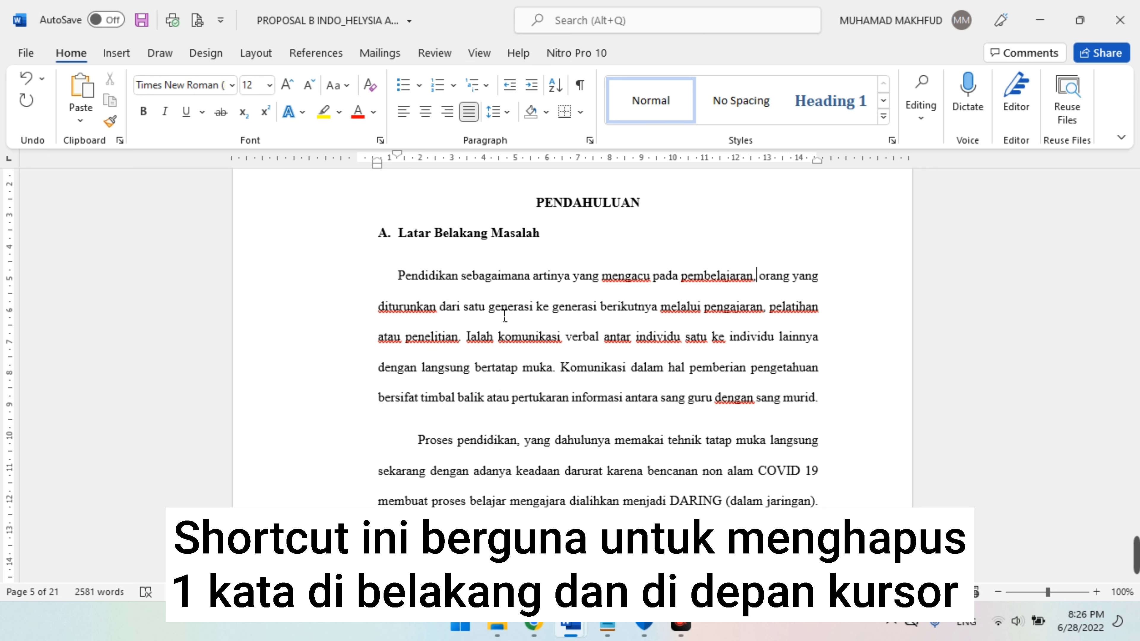
pyautogui.hotkey('ctrl', 'z')
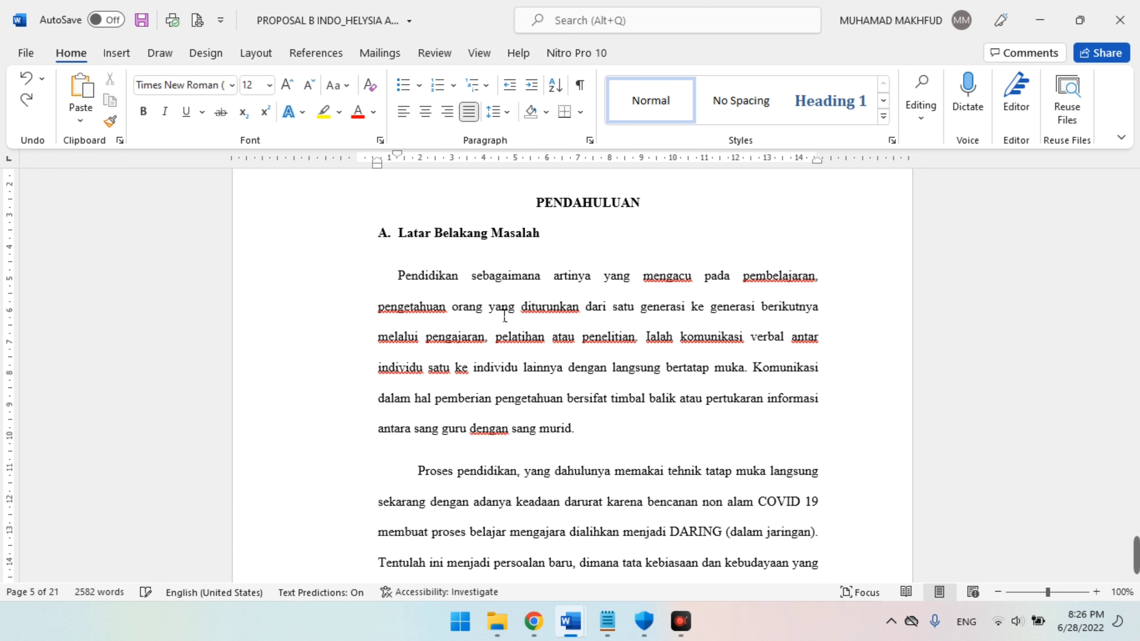
pyautogui.hotkey('ctrl', 'z')
pyautogui.hotkey('ctrl', 'z')
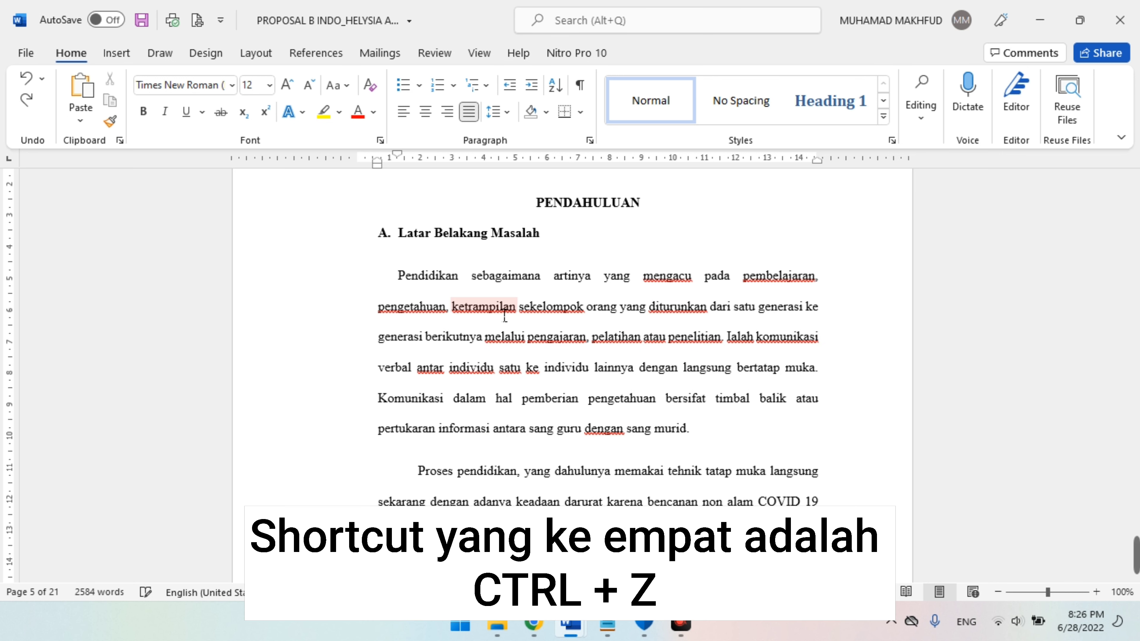
pyautogui.hotkey('ctrl', 'z')
pyautogui.hotkey('ctrl', 'z')
pyautogui.hotkey('ctrl', 'z')
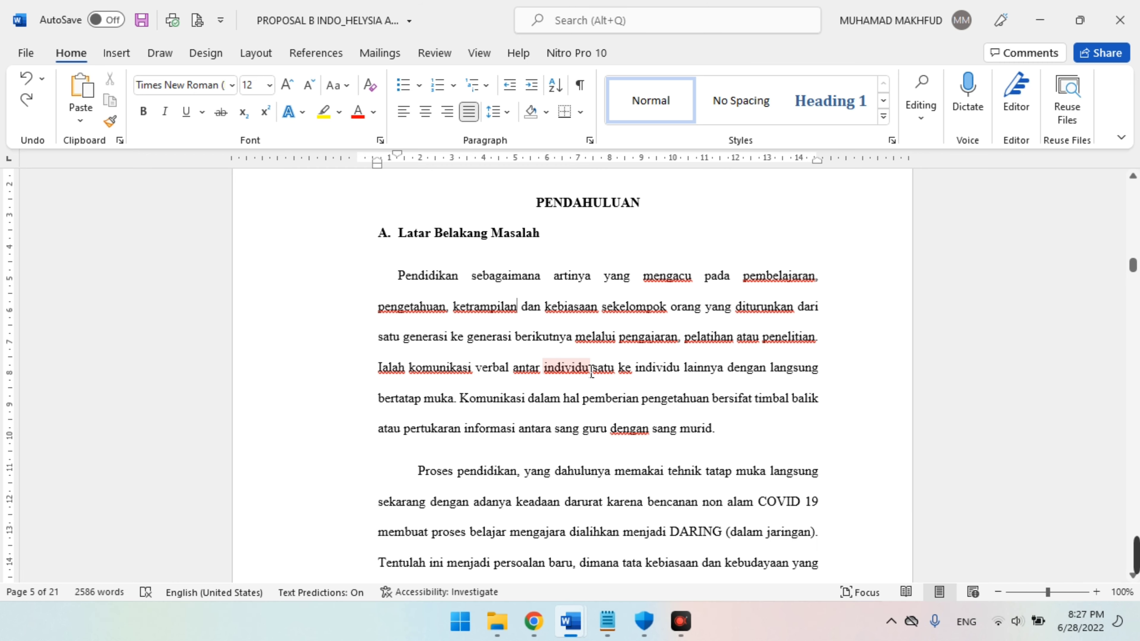
pyautogui.scroll(-2, 592, 373)
pyautogui.scroll(7, 590, 372)
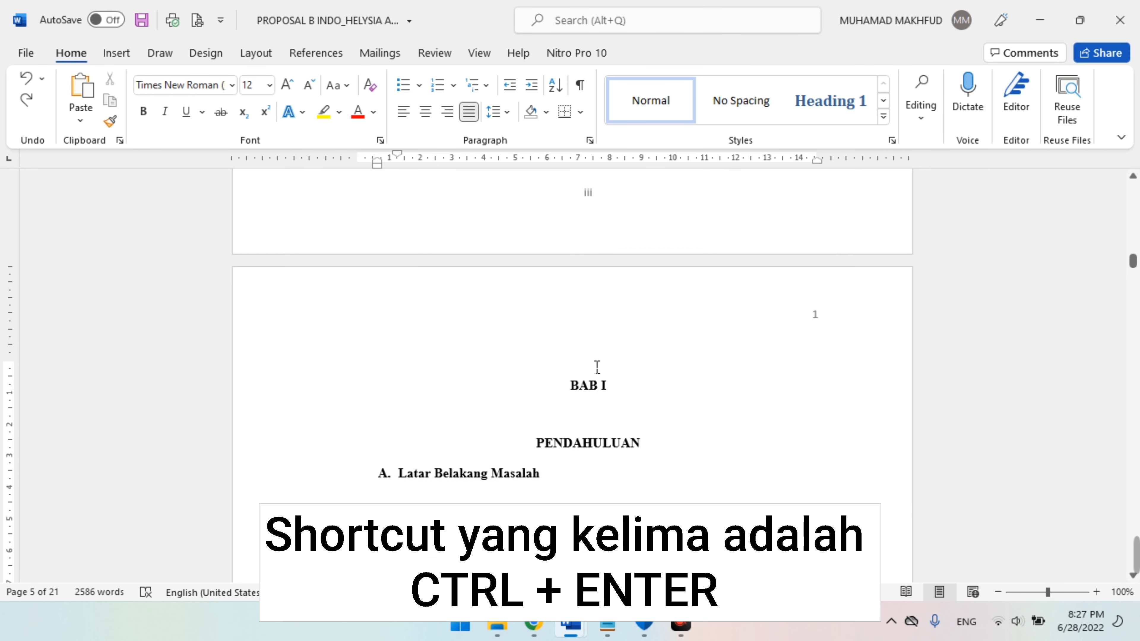
pyautogui.scroll(-1, 596, 365)
pyautogui.scroll(-3, 604, 342)
pyautogui.click(655, 282)
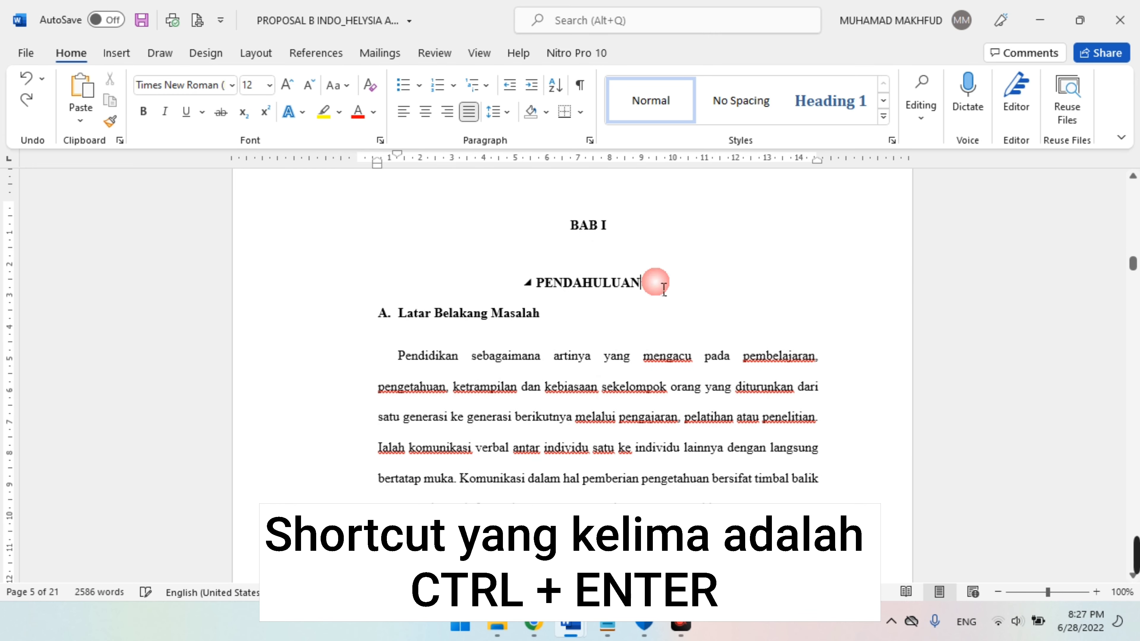
pyautogui.hotkey('ctrl', 'Return')
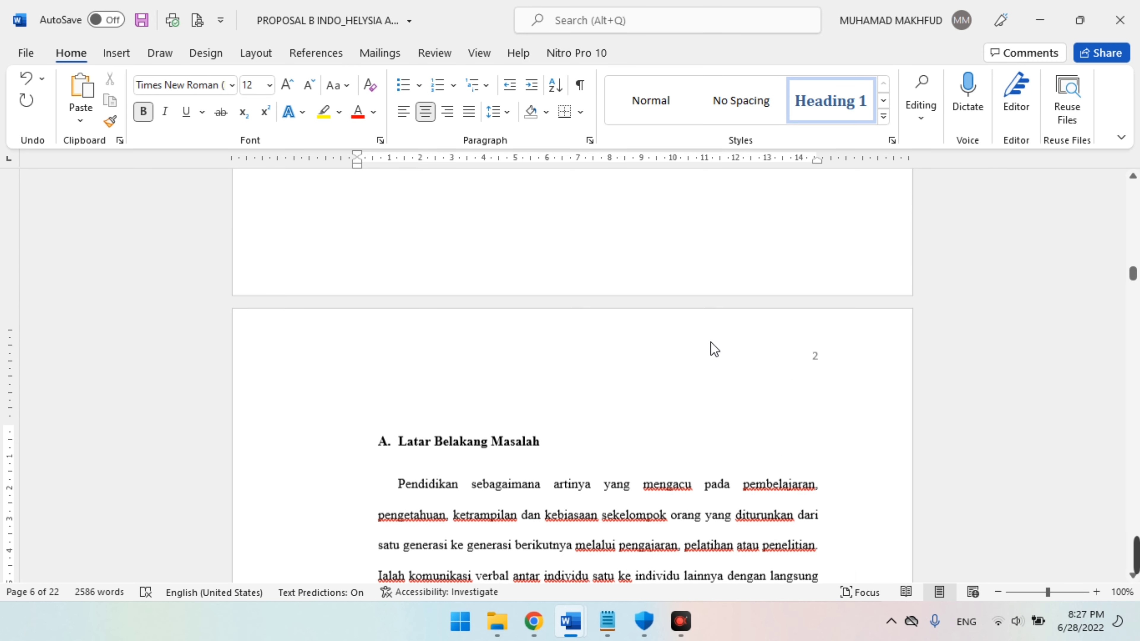
pyautogui.scroll(3, 718, 349)
pyautogui.scroll(3, 718, 350)
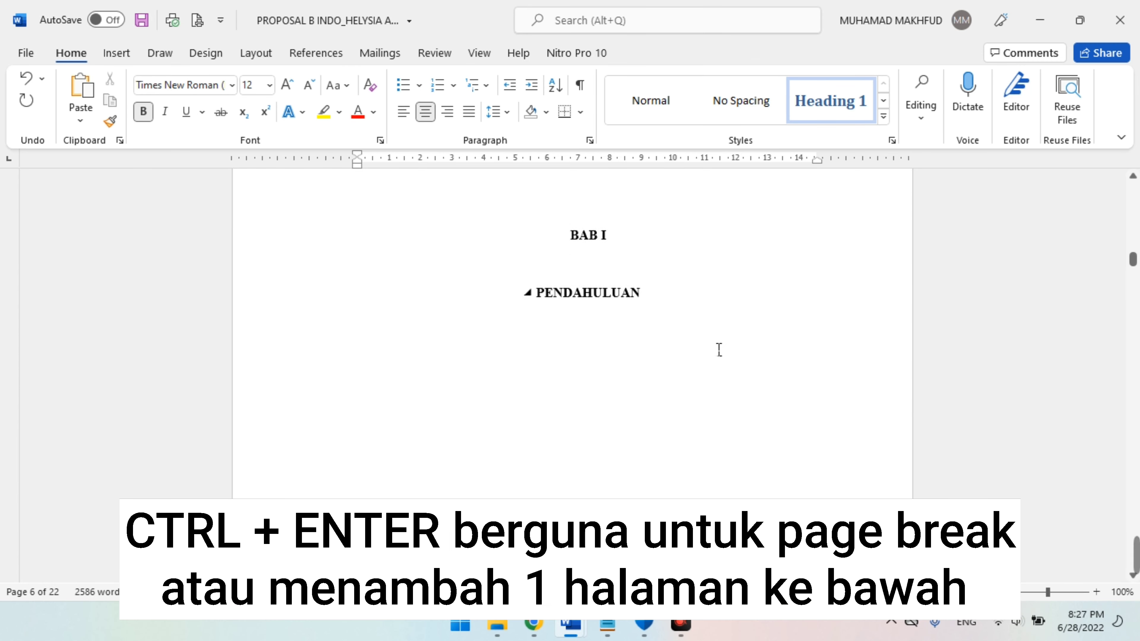
pyautogui.scroll(-4, 718, 349)
pyautogui.scroll(-5, 718, 349)
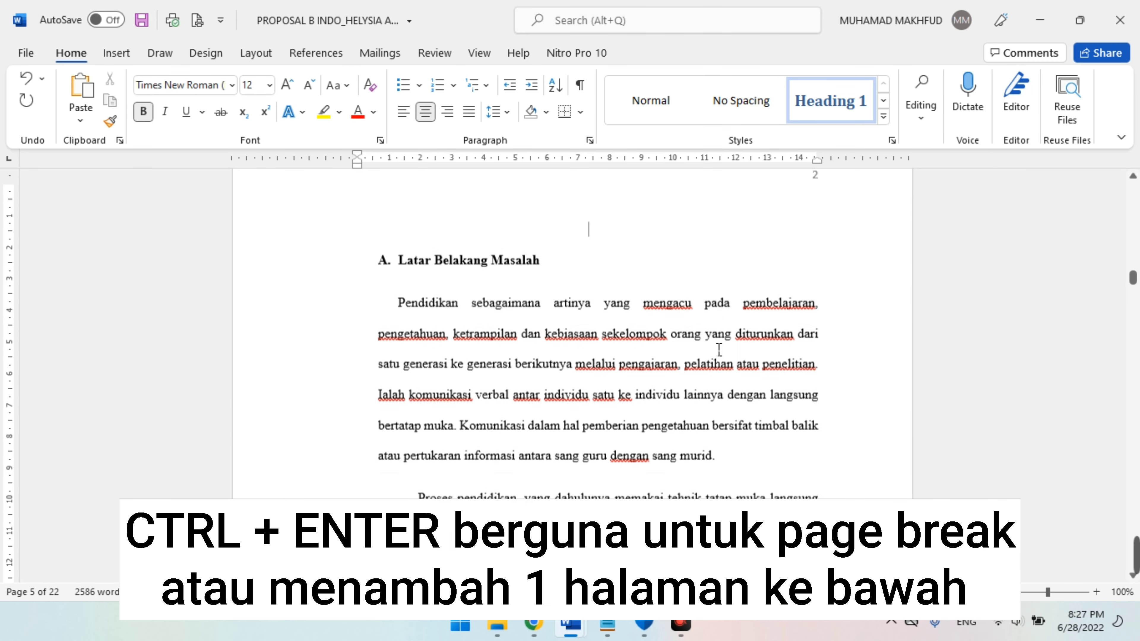
pyautogui.scroll(-1, 718, 350)
pyautogui.scroll(1, 718, 349)
pyautogui.scroll(1, 718, 349)
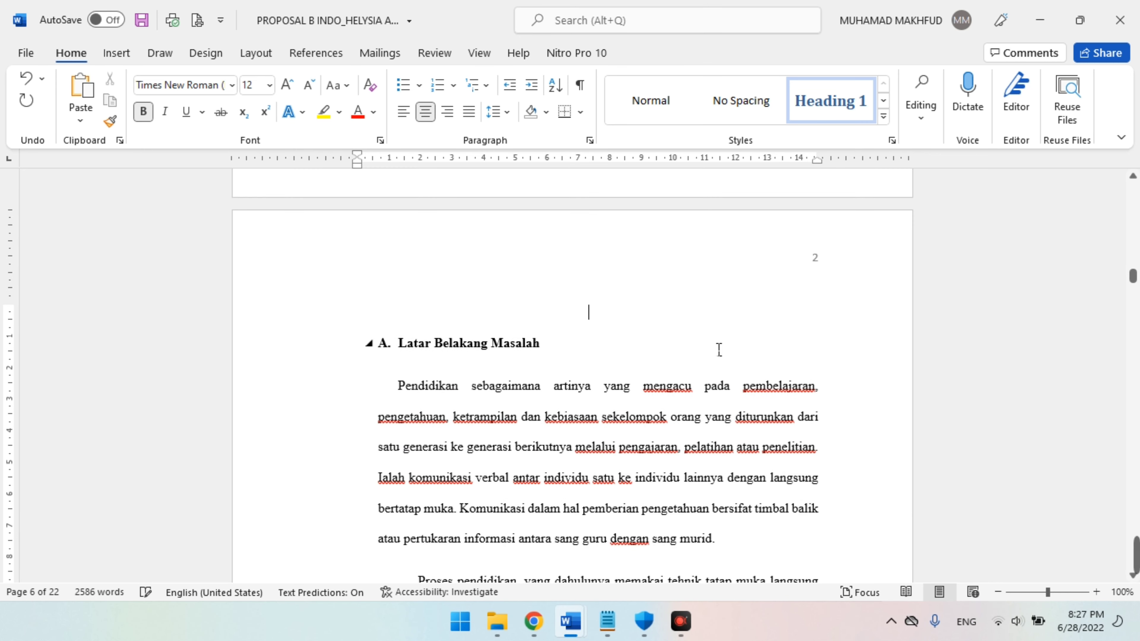
pyautogui.hotkey('ctrl', 'Return')
pyautogui.press('BackSpace')
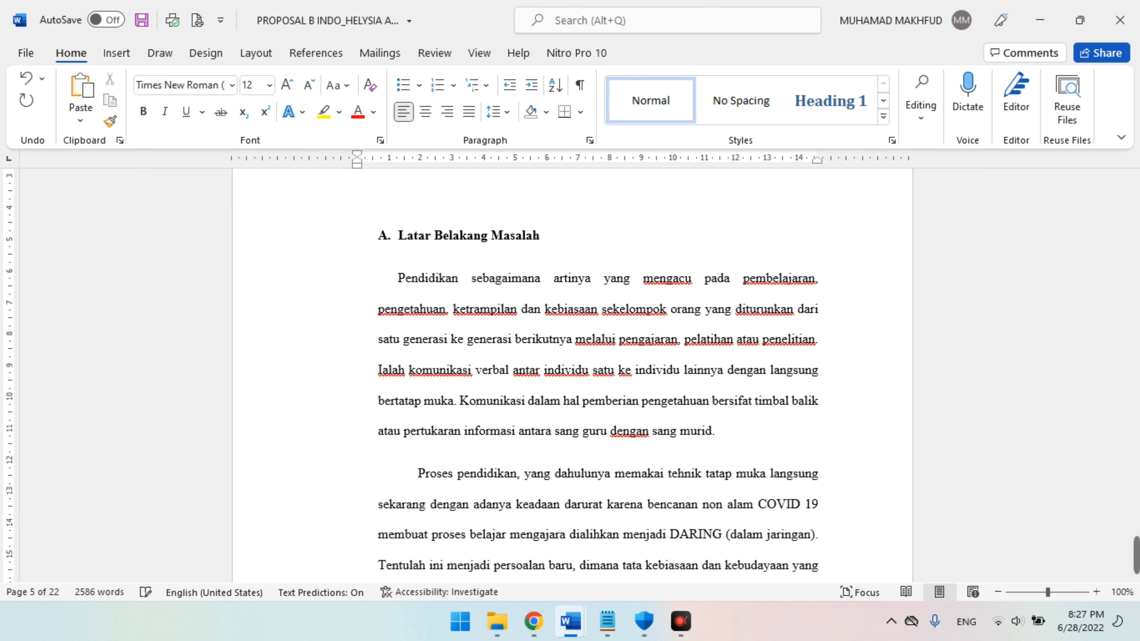
pyautogui.scroll(-1, 598, 381)
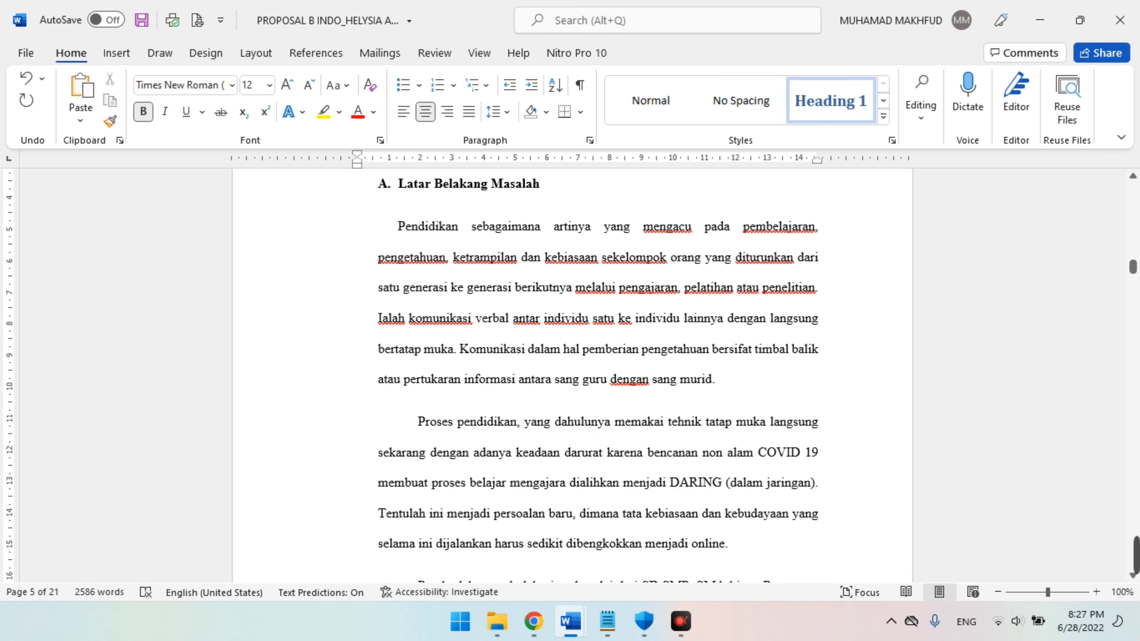
pyautogui.scroll(-2, 719, 350)
# Step: Split the window with Ctrl+Alt+S and resize the panes, showing the table of contents below
pyautogui.scroll(1, 719, 352)
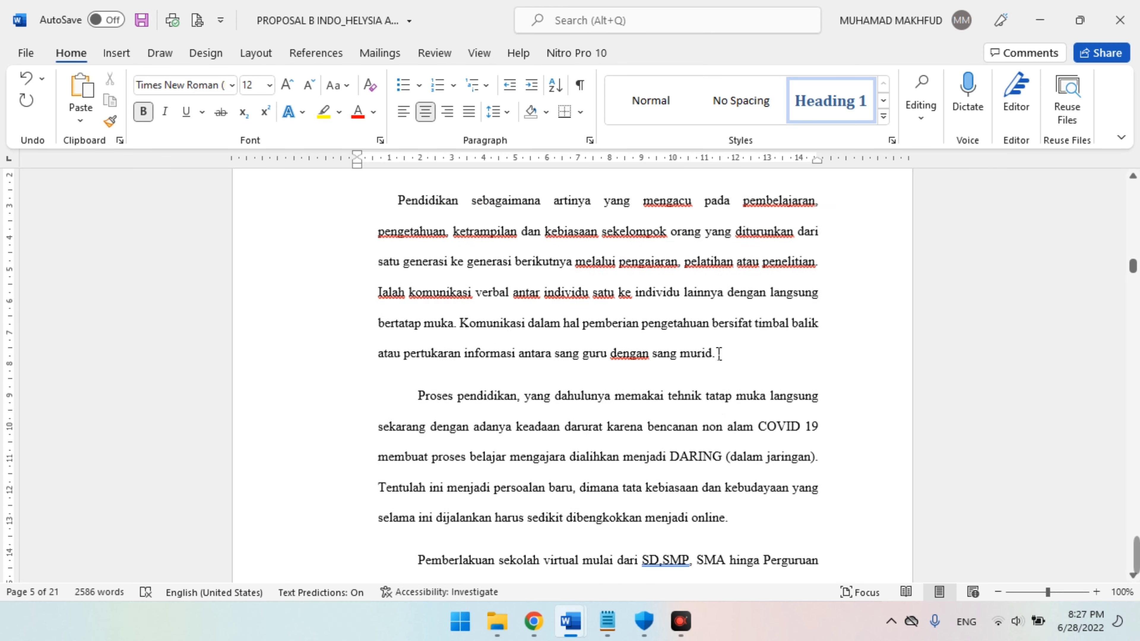
pyautogui.scroll(3, 720, 354)
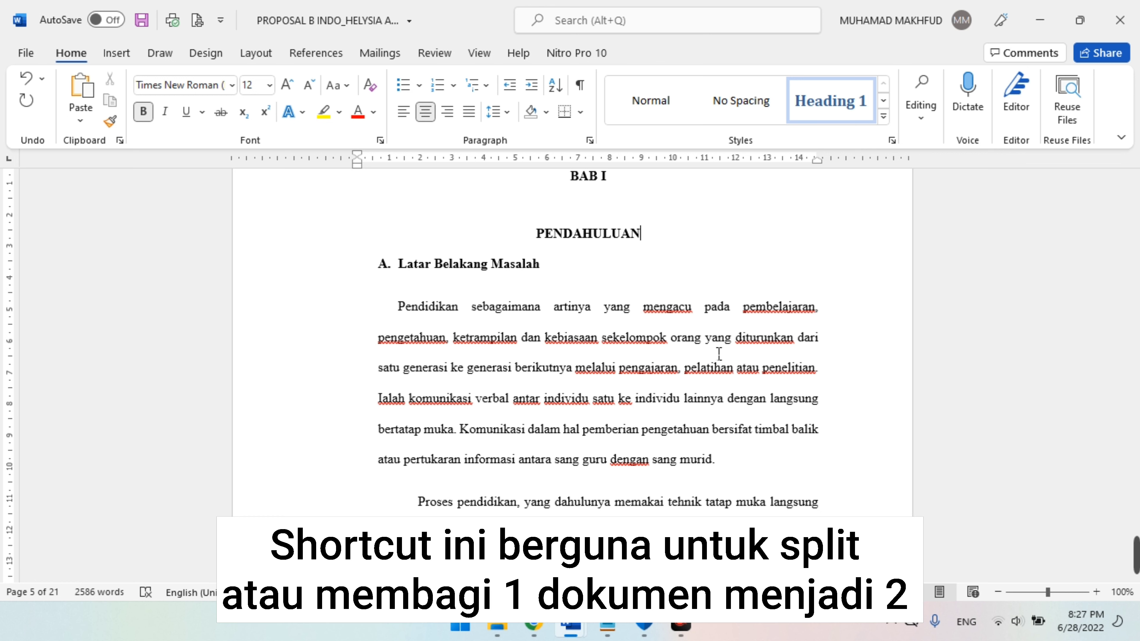
pyautogui.hotkey('ctrl', 'alt', 's')
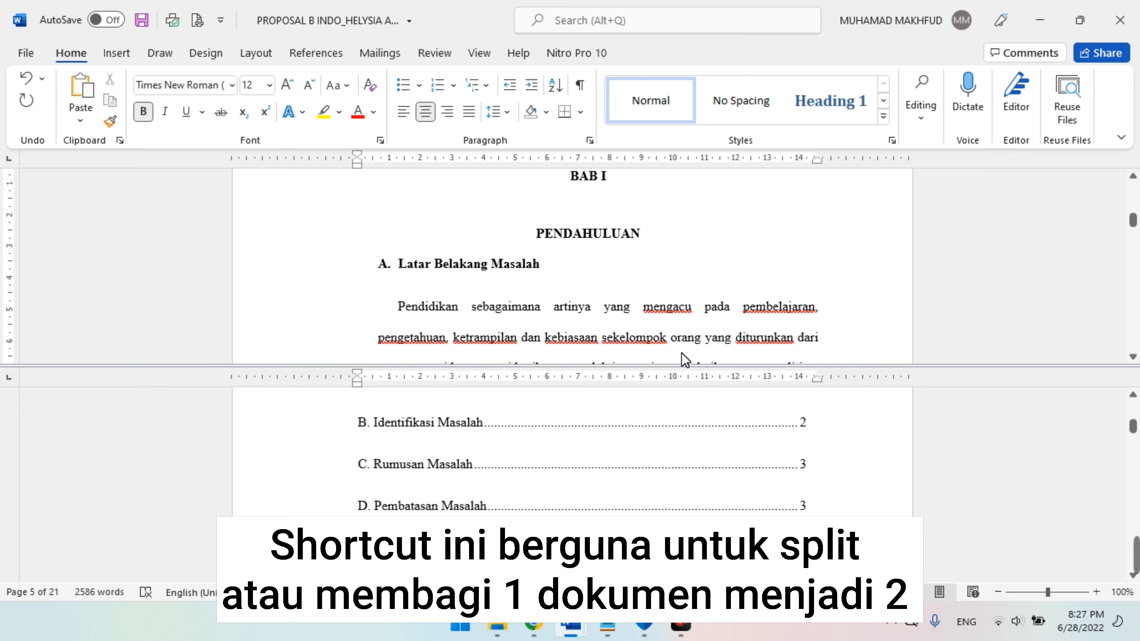
pyautogui.moveTo(697, 359)
pyautogui.mouseDown()
pyautogui.moveTo(705, 274)
pyautogui.moveTo(702, 352)
pyautogui.mouseUp()
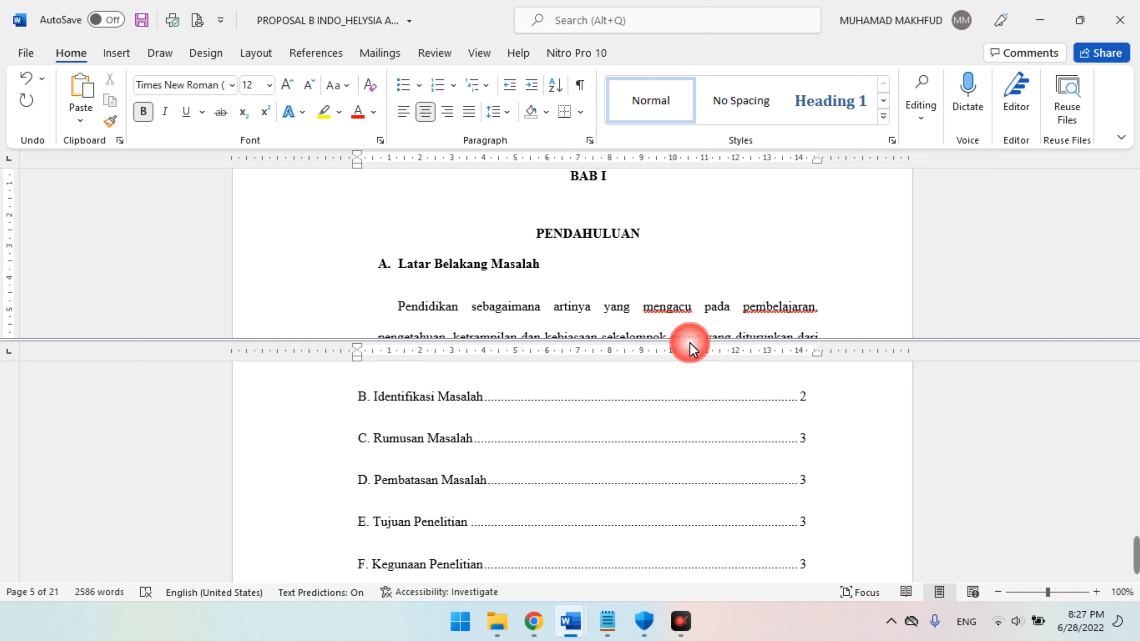
pyautogui.moveTo(702, 339); pyautogui.dragTo(702, 369)
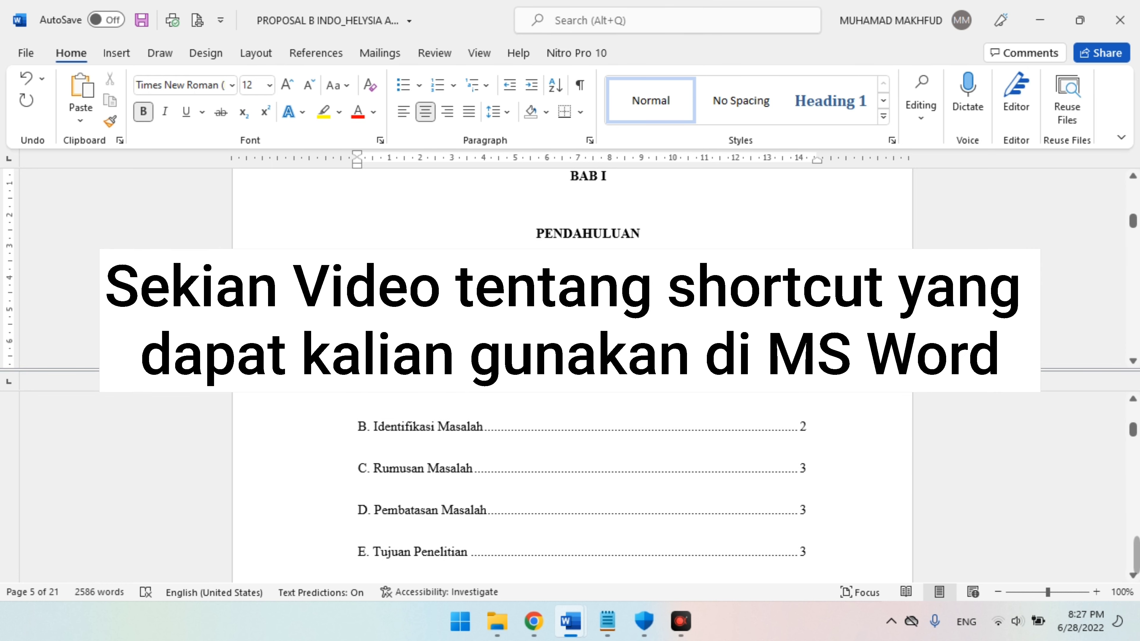
# Step: Merge the two panes into one, leaving the Latar Belakang Masalah text in view
pyautogui.doubleClick(702, 369)
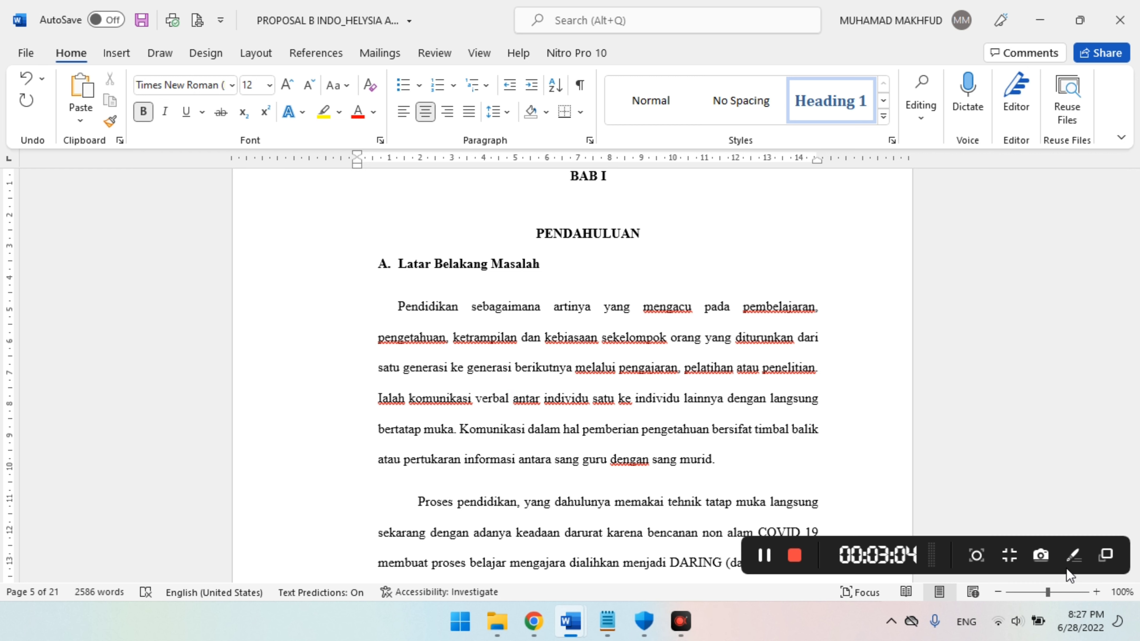
pyautogui.click(794, 555)
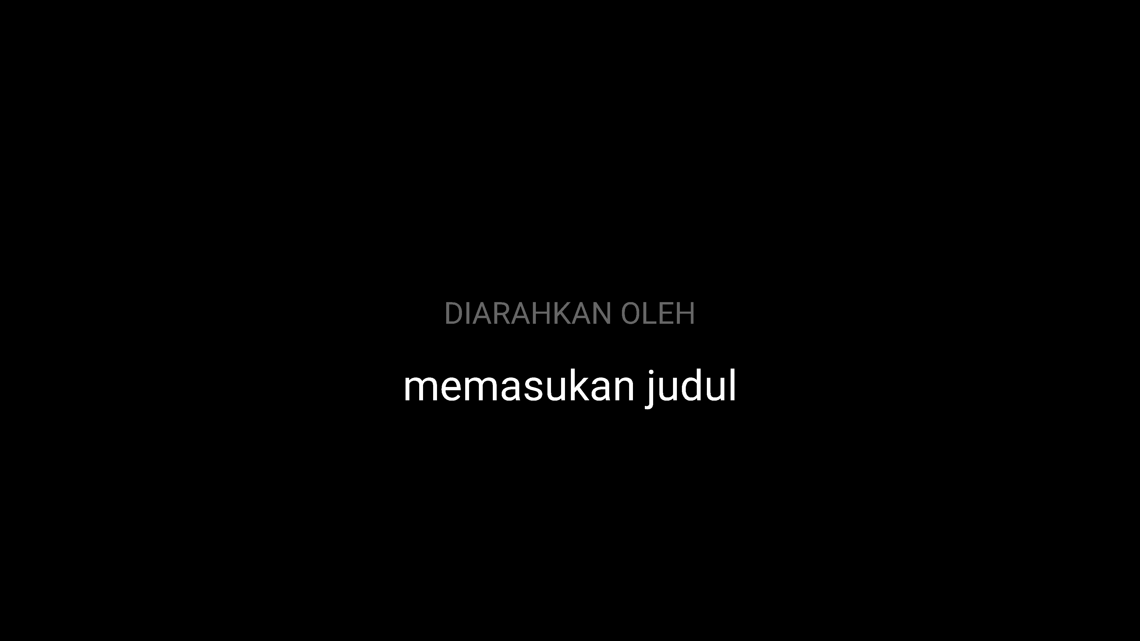